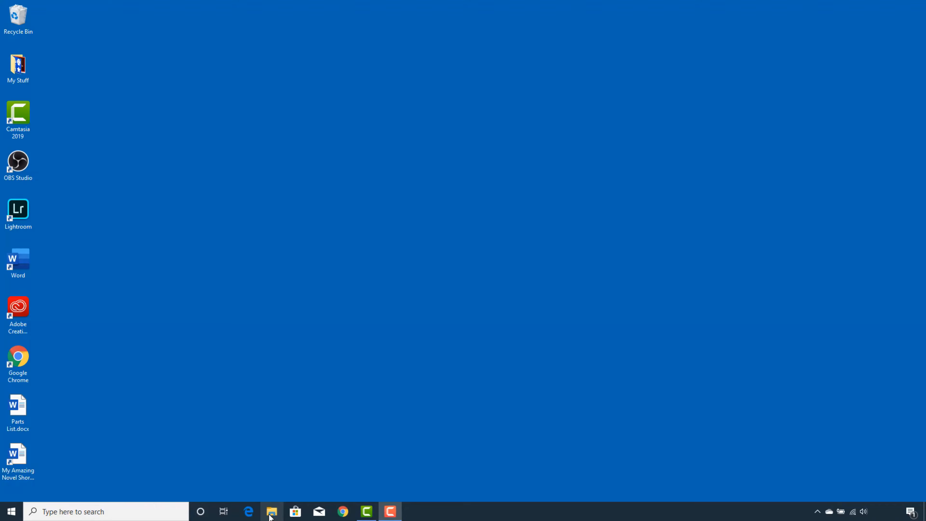
# Open the Learning File Explorer folder and copy List of Names.docx
pyautogui.press('super+e')
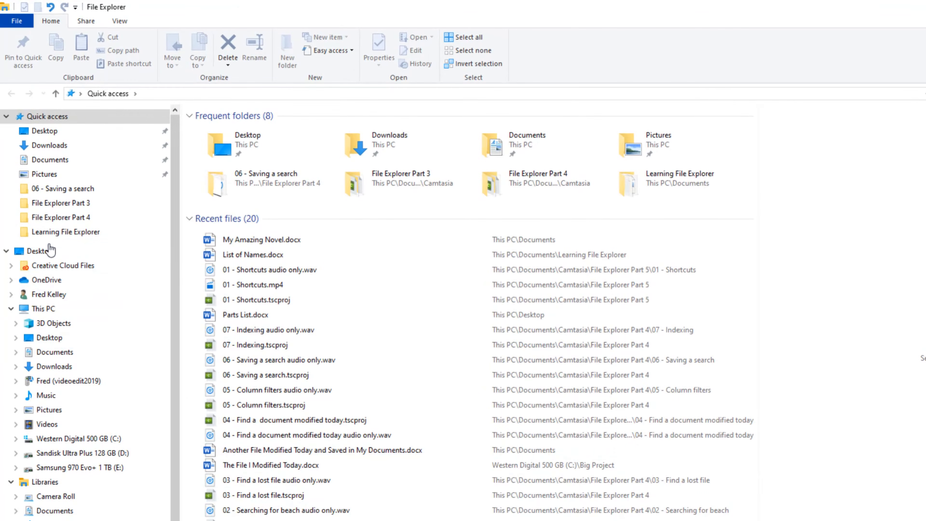
pyautogui.click(45, 234)
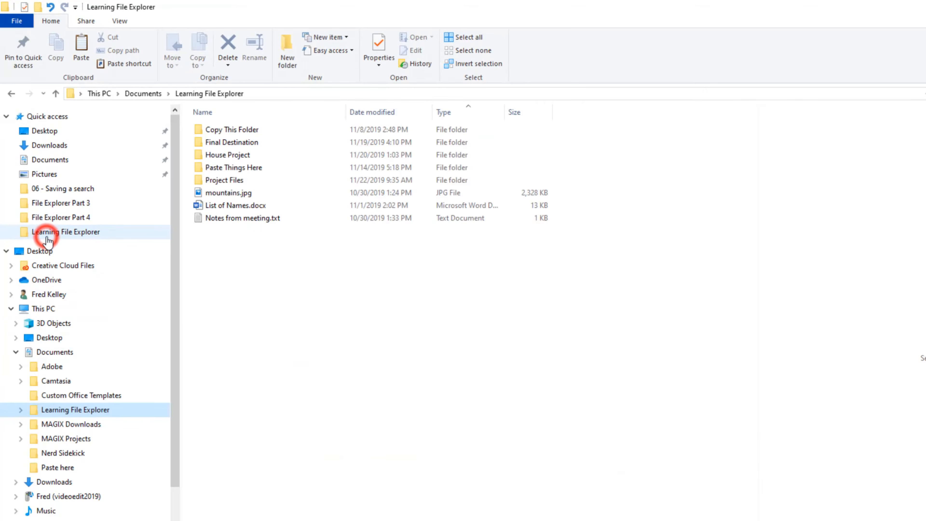
pyautogui.rightClick(223, 207)
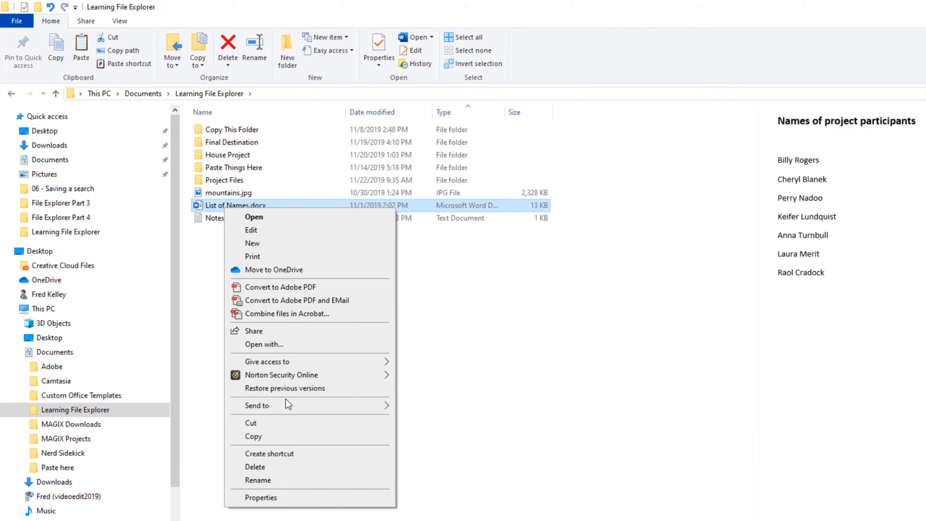
pyautogui.click(283, 436)
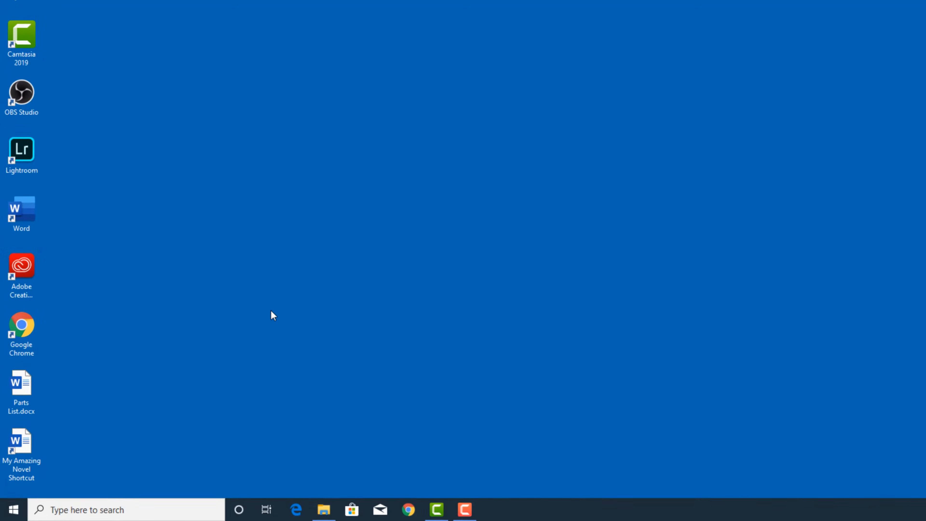
# Paste the copied List of Names.docx onto an empty area of the desktop as a shortcut
pyautogui.rightClick(283, 301)
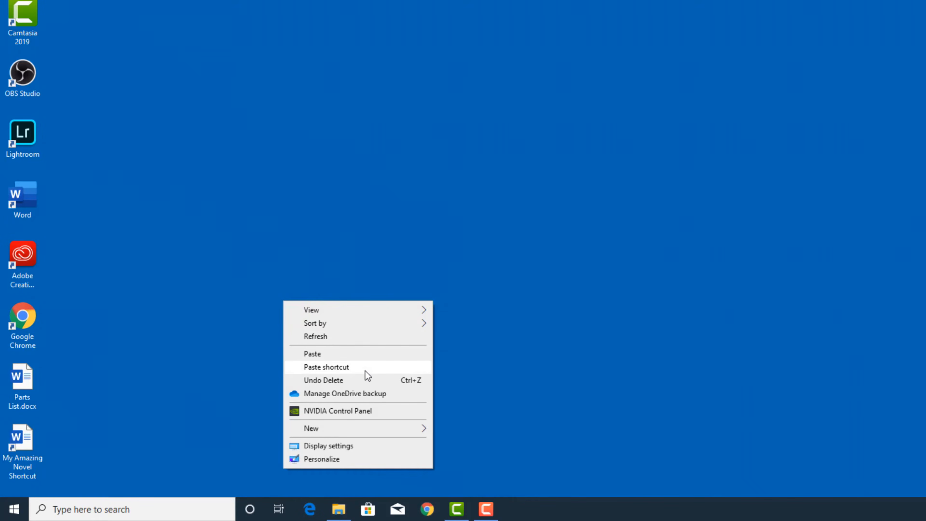
pyautogui.click(365, 370)
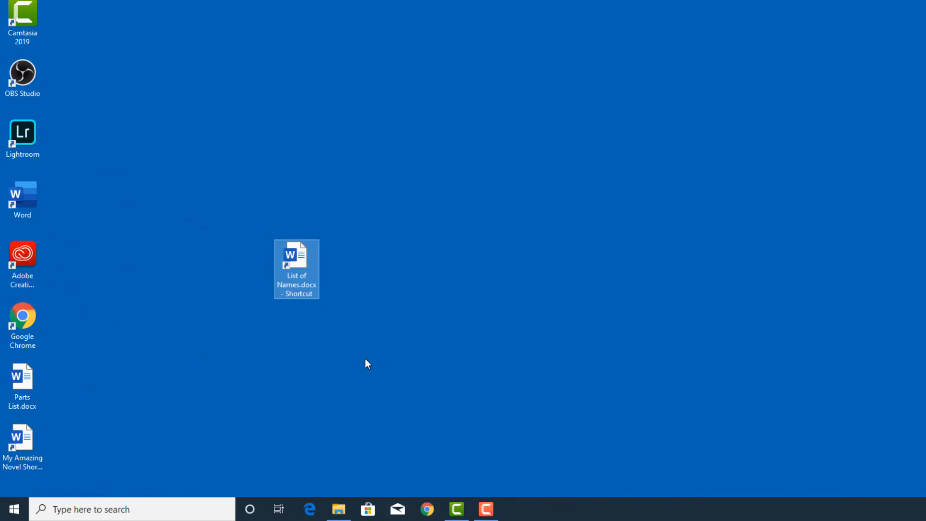
pyautogui.click(354, 280)
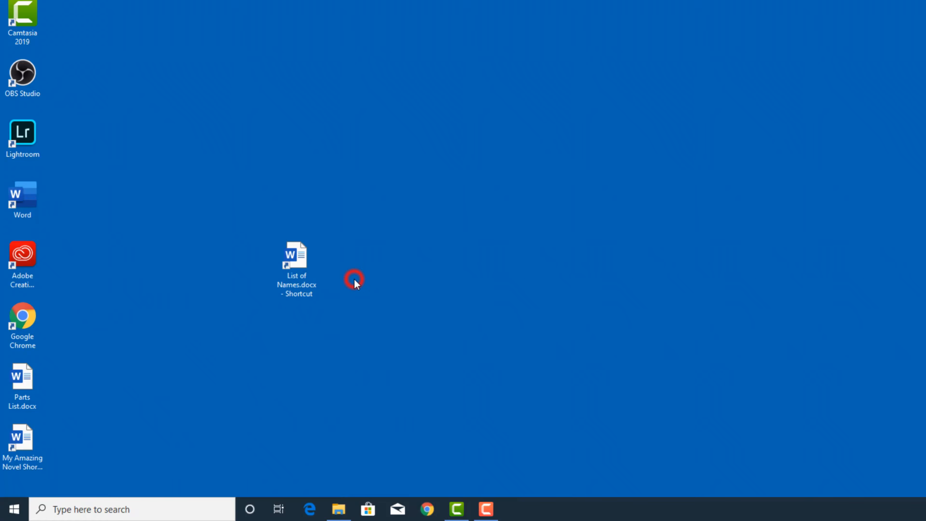
# Open List of Names.docx through its desktop shortcut, view it in Word, and close the document
pyautogui.doubleClick(294, 263)
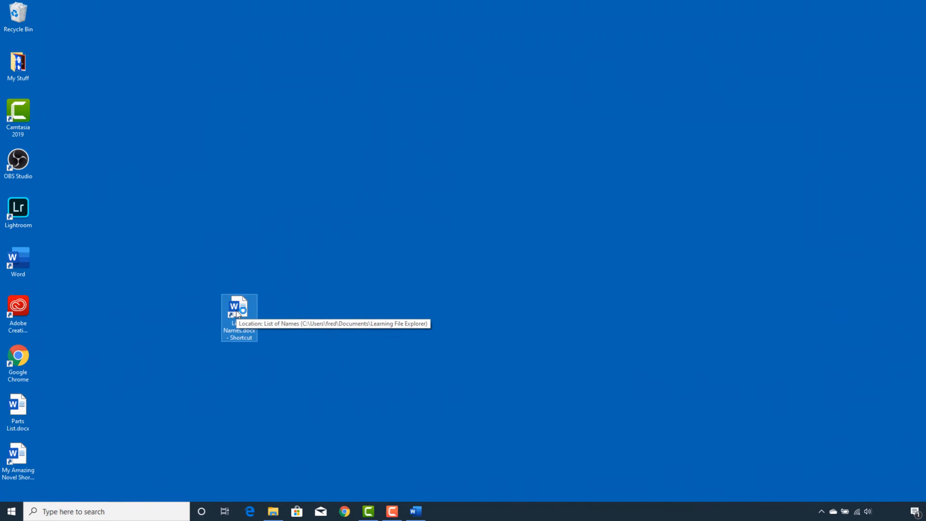
pyautogui.click(418, 511)
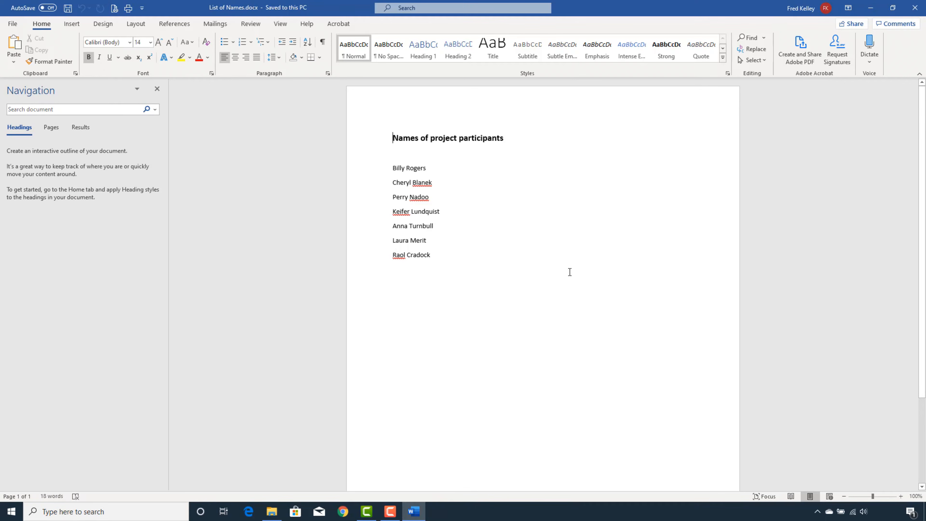
pyautogui.click(914, 8)
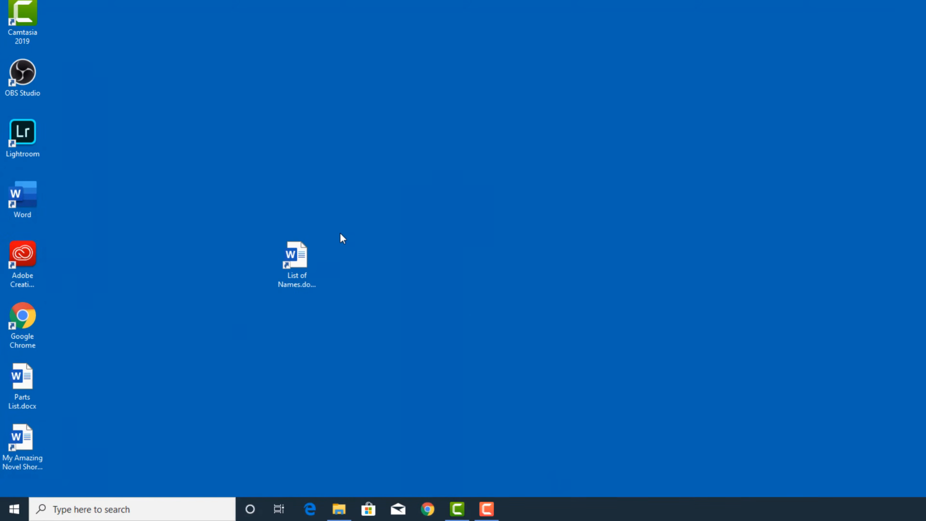
# Delete the List of Names.docx shortcut from the desktop, moving it to the Recycle Bin
pyautogui.click(305, 255)
pyautogui.rightClick(306, 255)
pyautogui.click(336, 216)
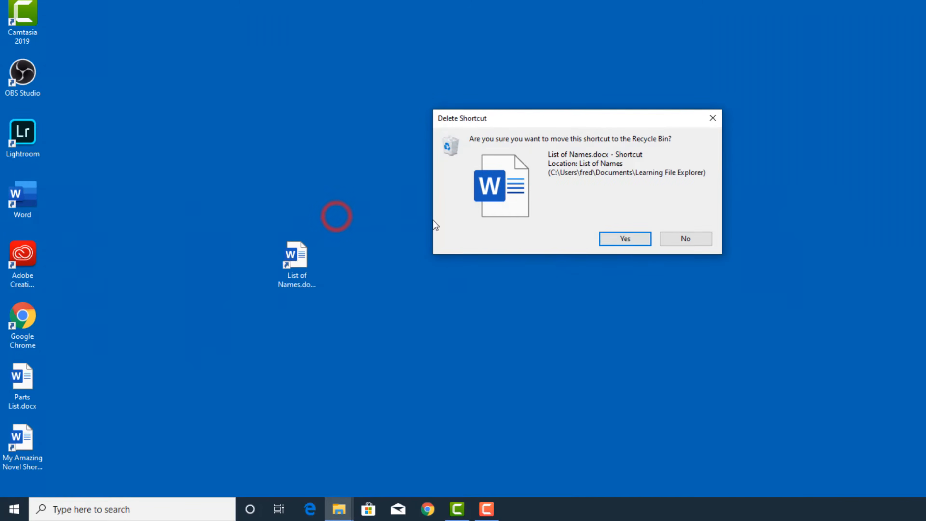
pyautogui.click(623, 244)
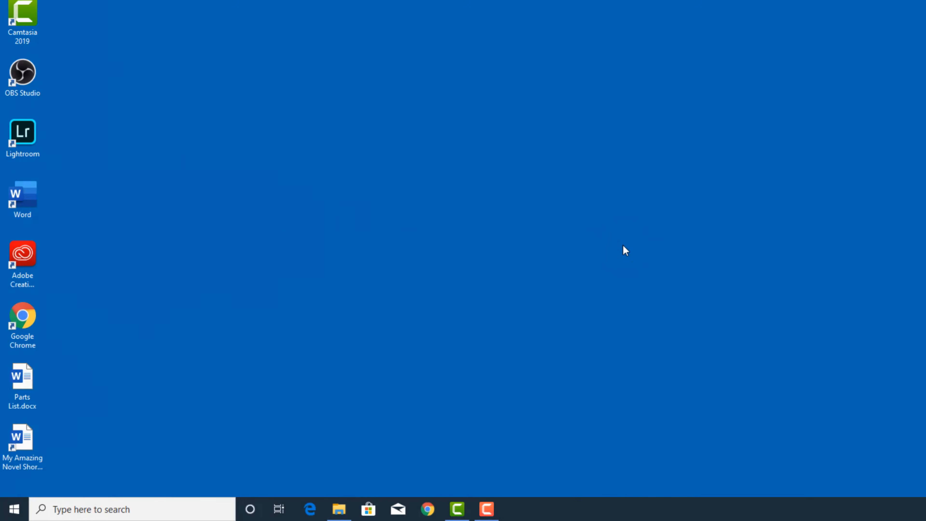
# Return to the Learning File Explorer folder, open the original List of Names.docx to check it, and close the document
pyautogui.click(339, 508)
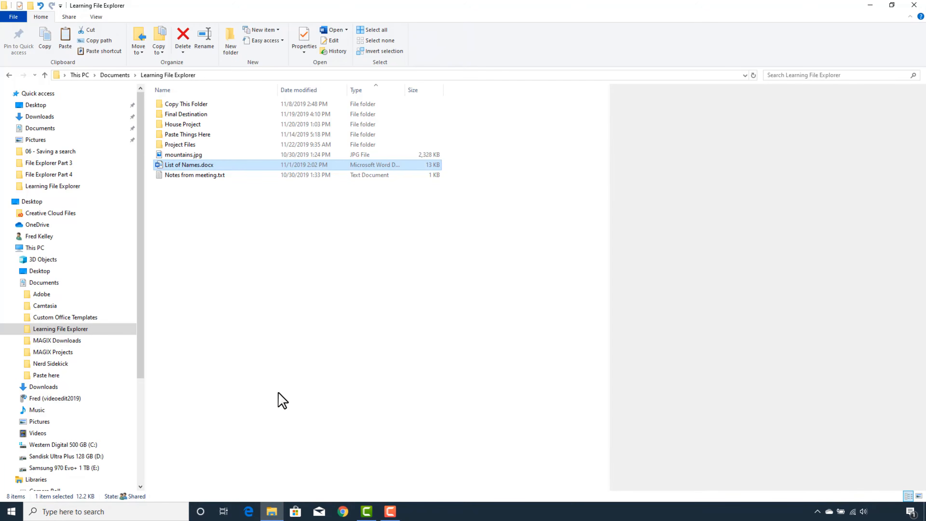
pyautogui.doubleClick(160, 165)
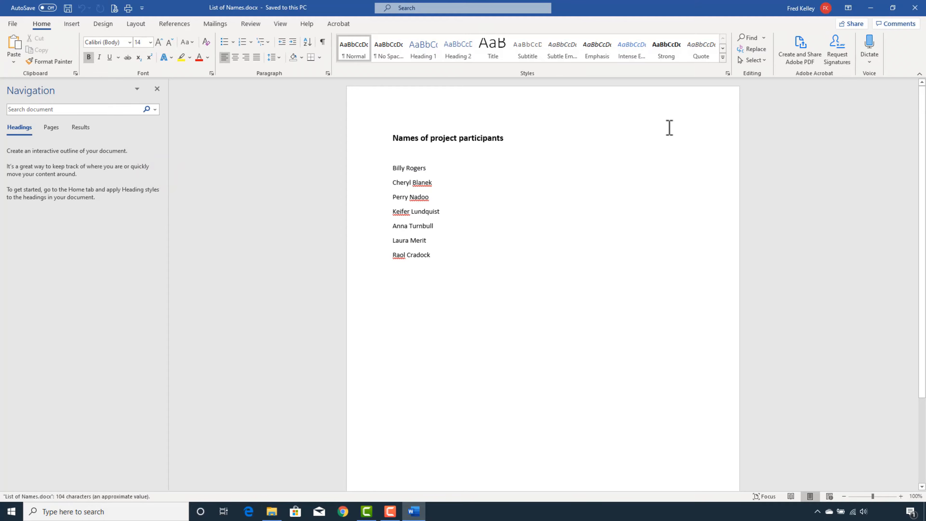
pyautogui.click(914, 11)
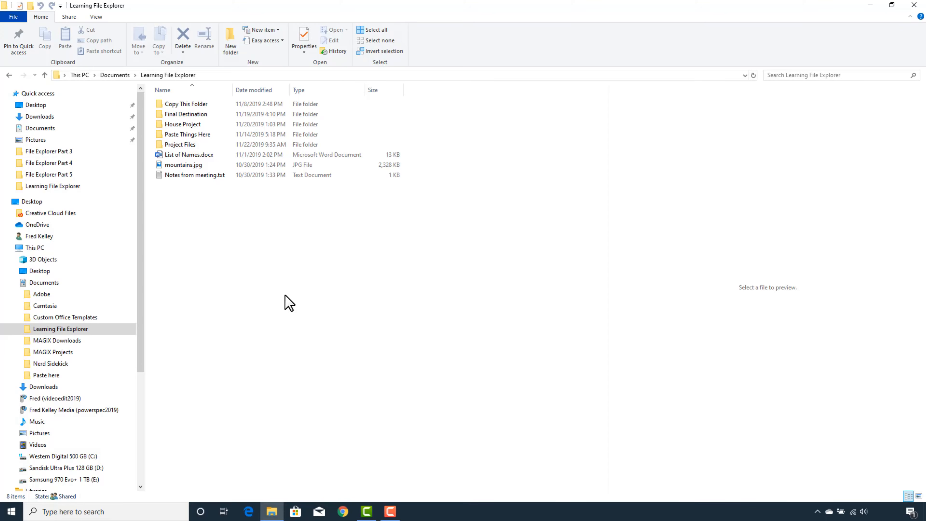
# Display File Explorer's view options and open the Our Pictures folder inside Project Files > Client Files
pyautogui.click(96, 17)
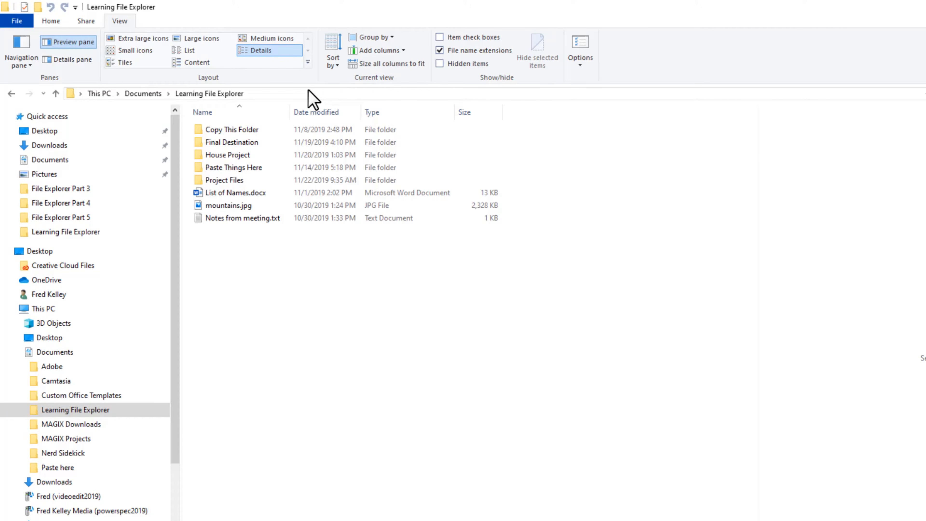
pyautogui.click(202, 179)
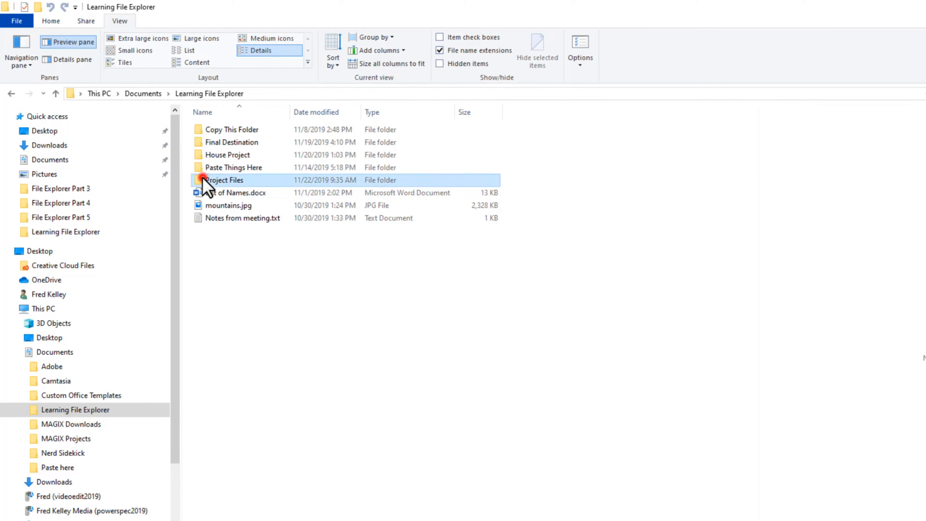
pyautogui.doubleClick(203, 180)
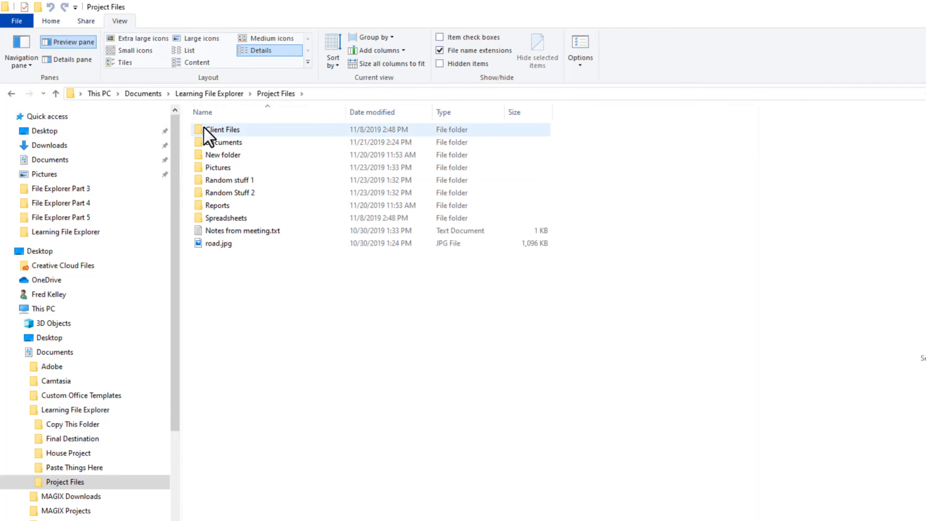
pyautogui.doubleClick(205, 129)
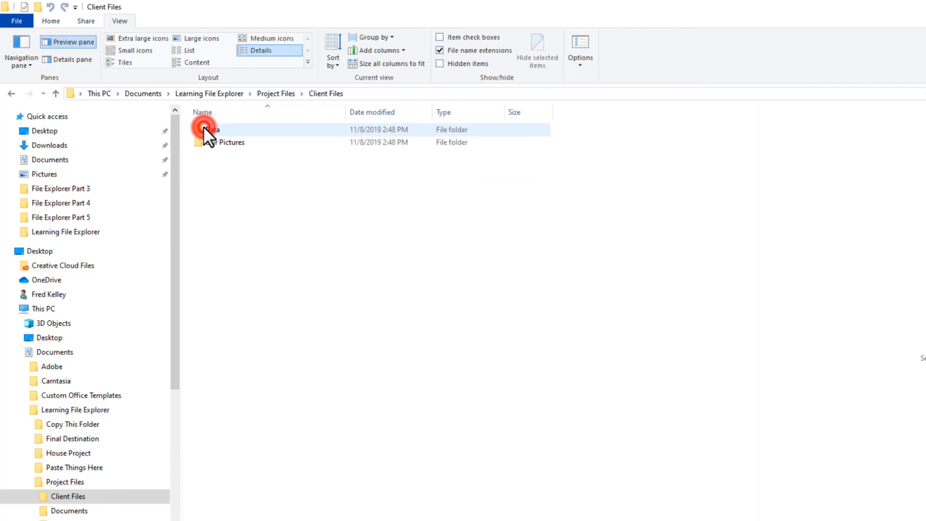
pyautogui.doubleClick(204, 143)
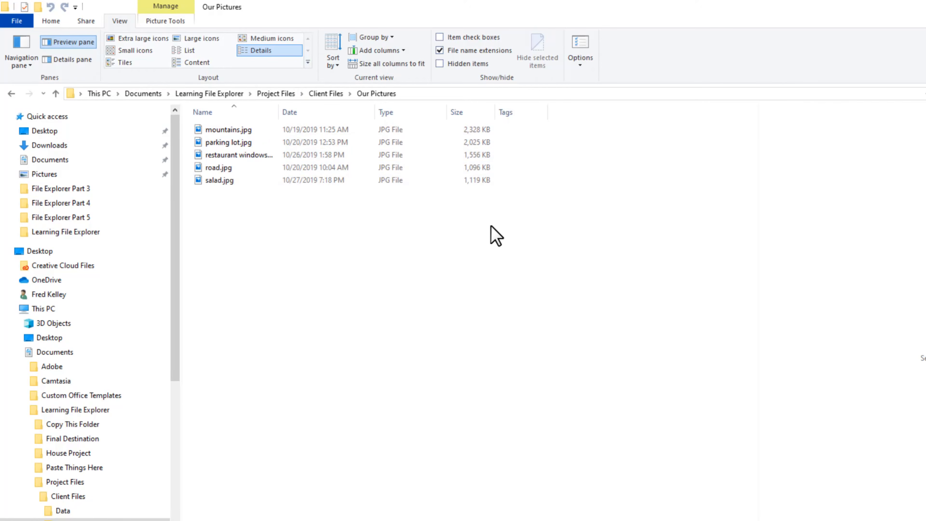
# Switch the Our Pictures layout to extra large icons, back to details, and to extra large icons again
pyautogui.click(153, 39)
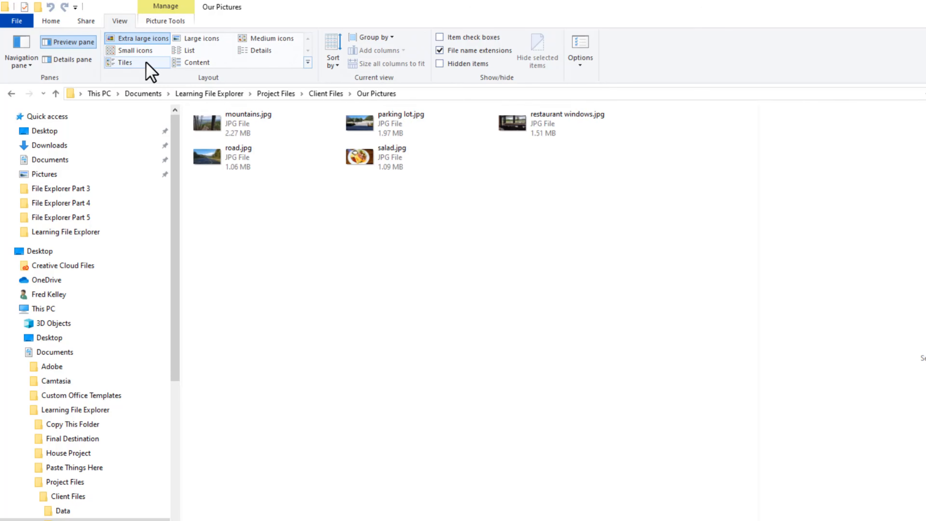
pyautogui.click(260, 51)
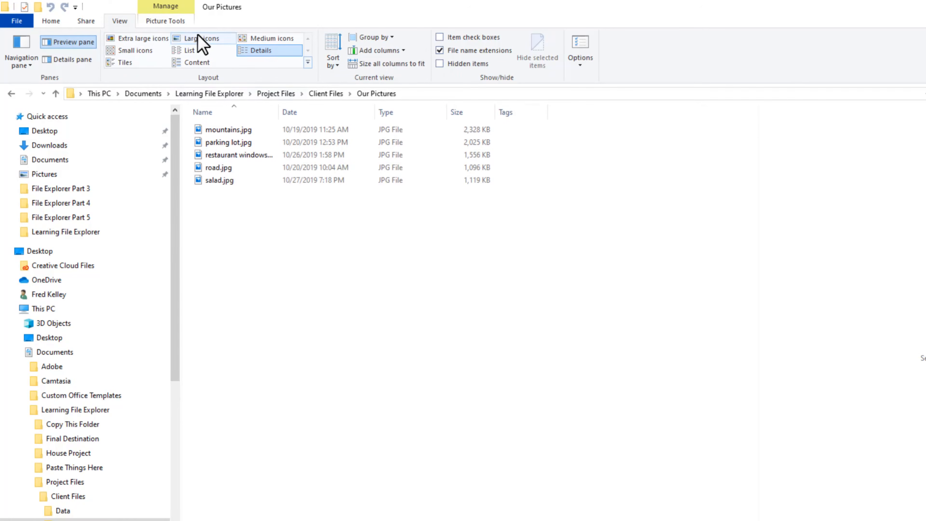
pyautogui.click(148, 39)
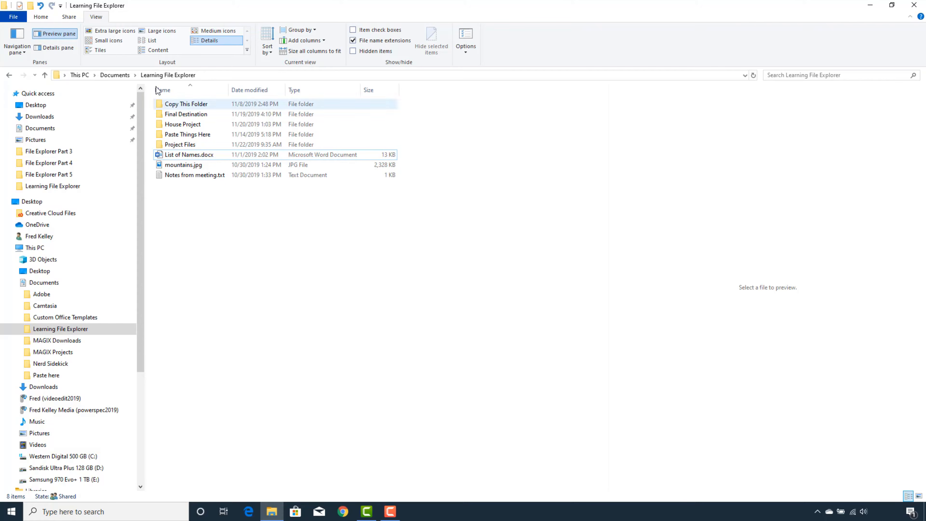
# Hide the preview pane in the Learning File Explorer folder and show it again
pyautogui.click(67, 36)
pyautogui.click(67, 38)
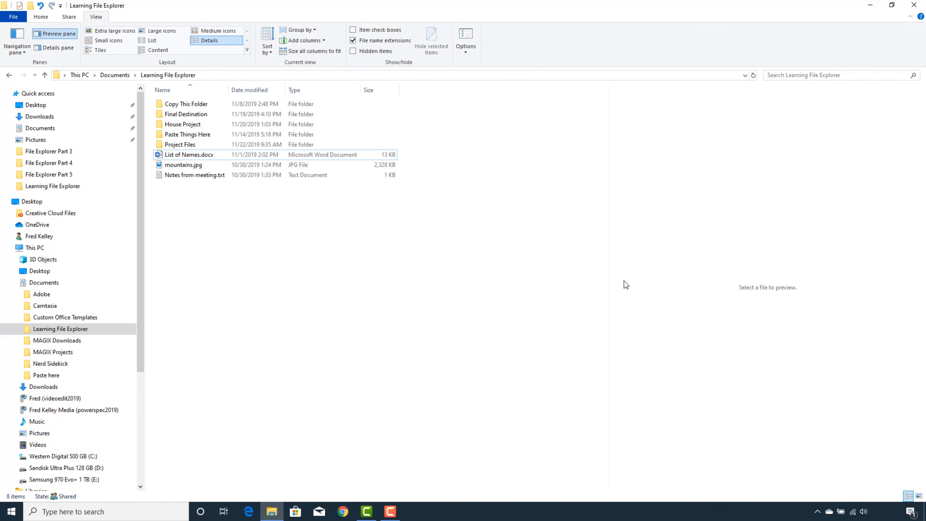
# Preview mountains.jpg and List of Names.docx, and replace the preview pane with the details pane
pyautogui.click(201, 165)
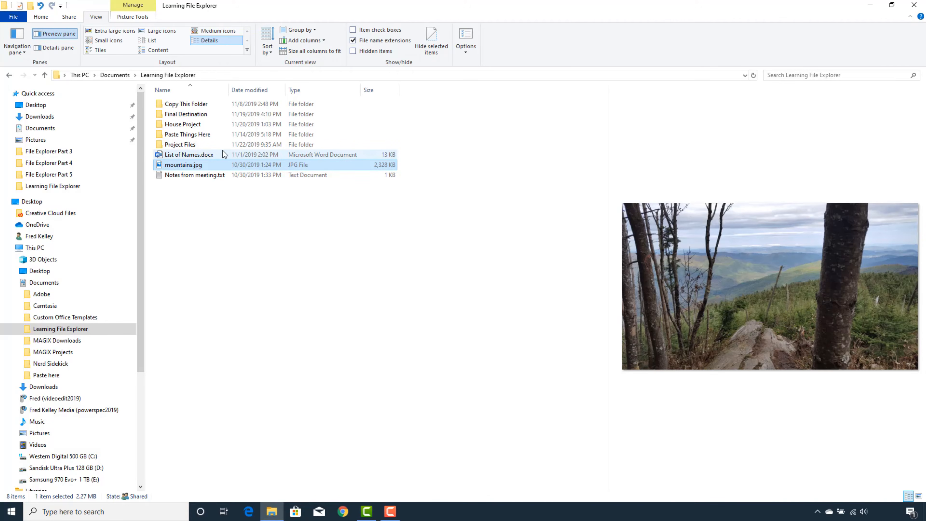
pyautogui.click(213, 155)
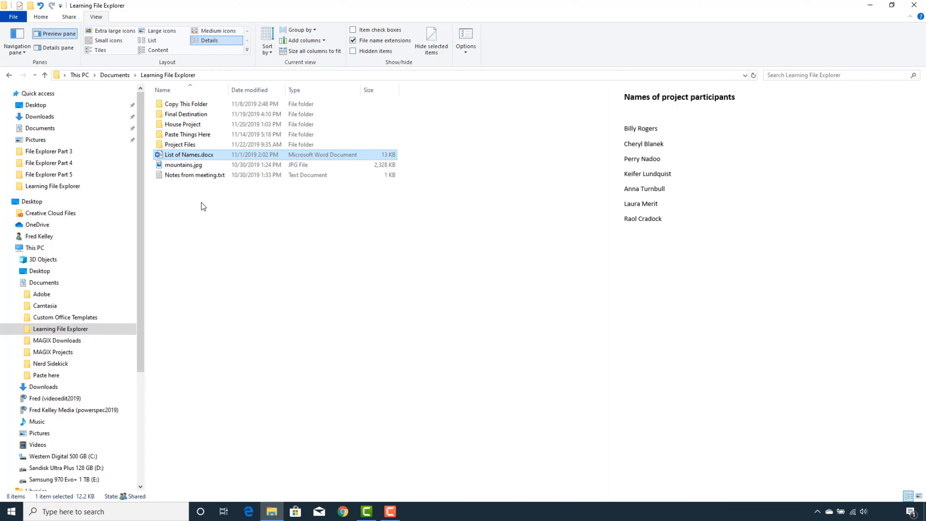
pyautogui.click(65, 49)
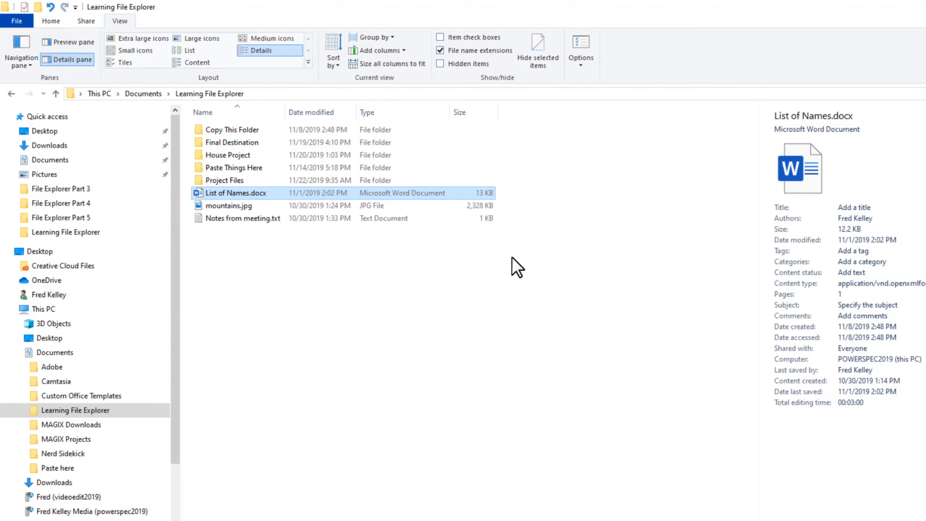
# Add the Album and Album artist columns to the folder's details view
pyautogui.click(396, 50)
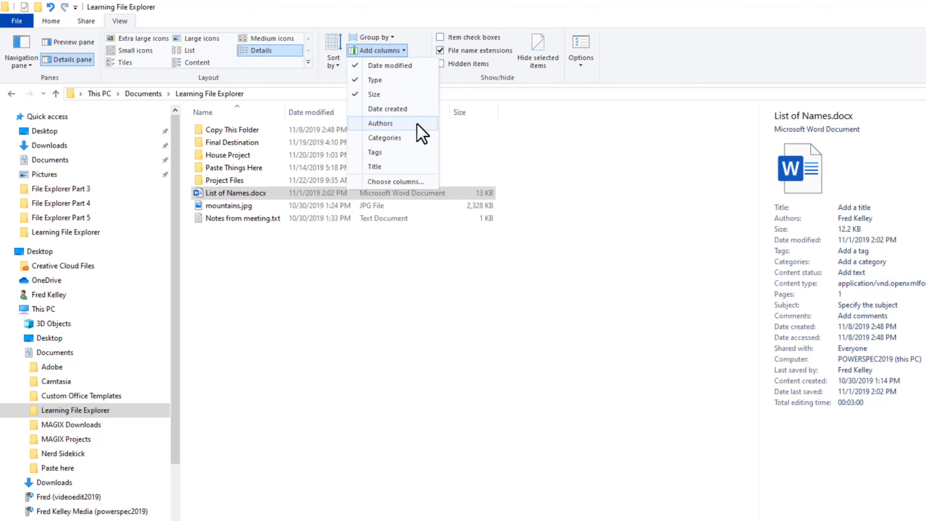
pyautogui.click(424, 182)
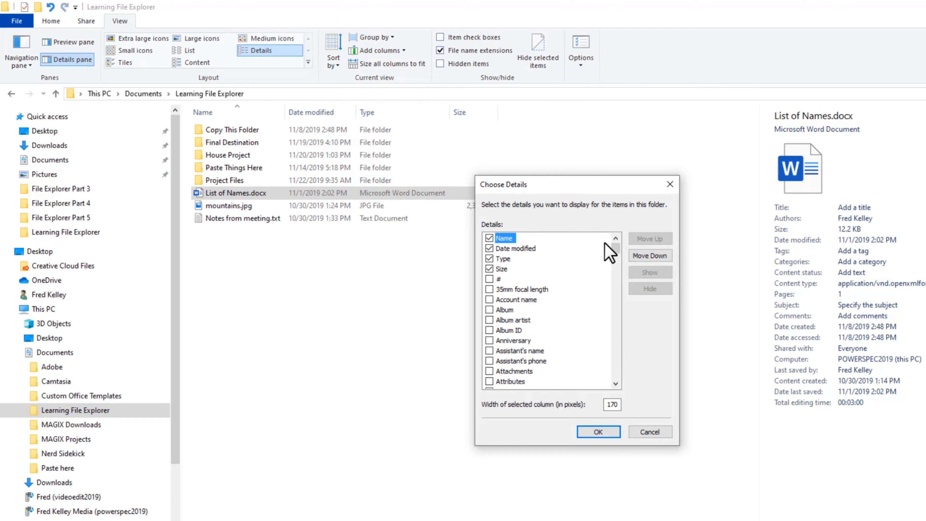
pyautogui.click(616, 248)
pyautogui.moveTo(616, 250)
pyautogui.mouseDown()
pyautogui.moveTo(606, 361)
pyautogui.moveTo(608, 242)
pyautogui.mouseUp()
pyautogui.click(489, 309)
pyautogui.click(489, 320)
pyautogui.click(596, 431)
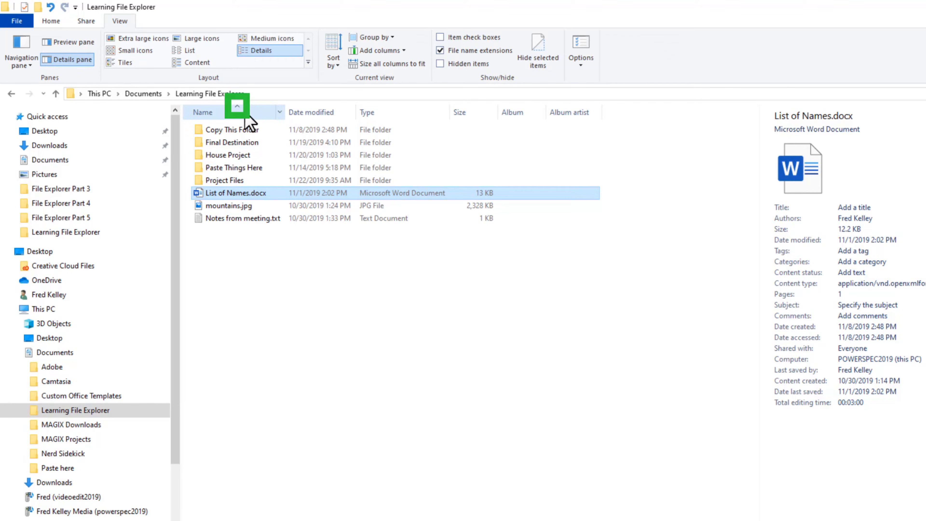
# Select all files and folders in the Learning File Explorer folder and clear the selection
pyautogui.moveTo(265, 133); pyautogui.dragTo(272, 227)
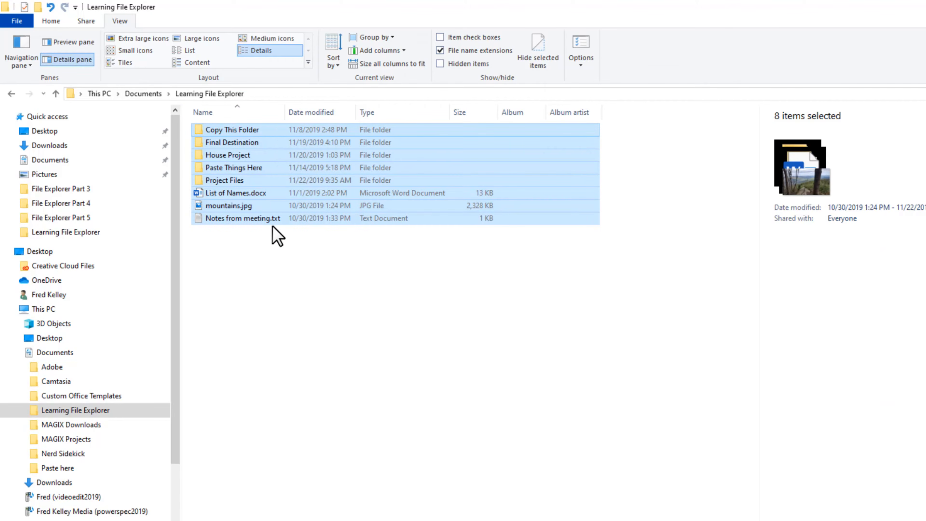
pyautogui.click(277, 250)
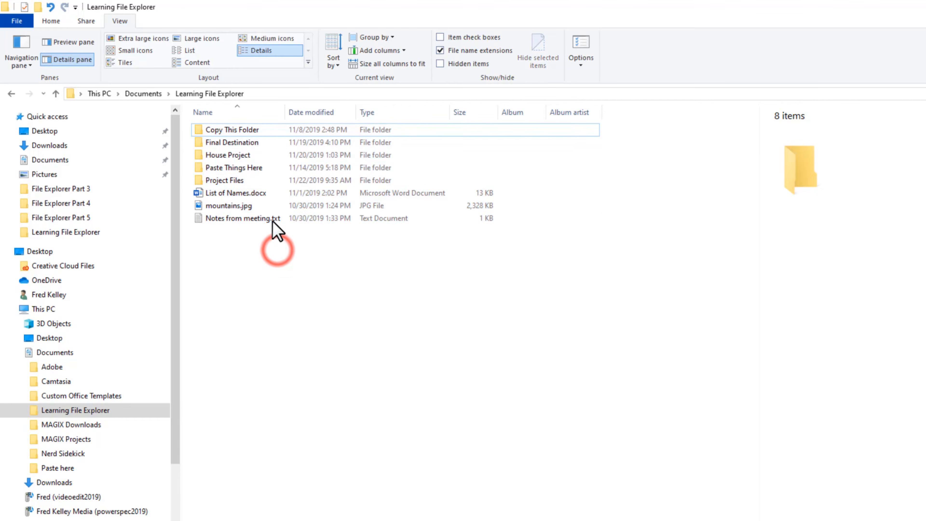
# Sort the folder contents by name in descending order, by date modified, by type, and finally by size
pyautogui.click(265, 113)
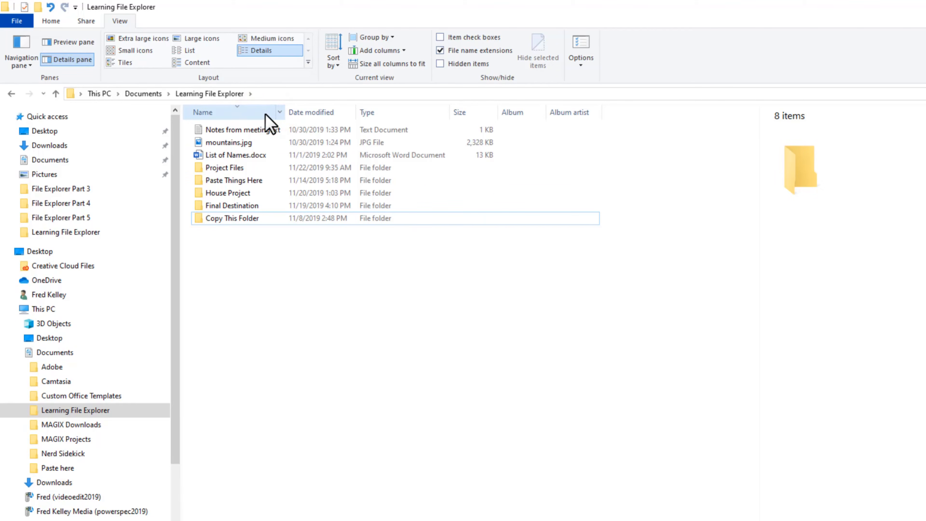
pyautogui.click(312, 113)
pyautogui.click(378, 113)
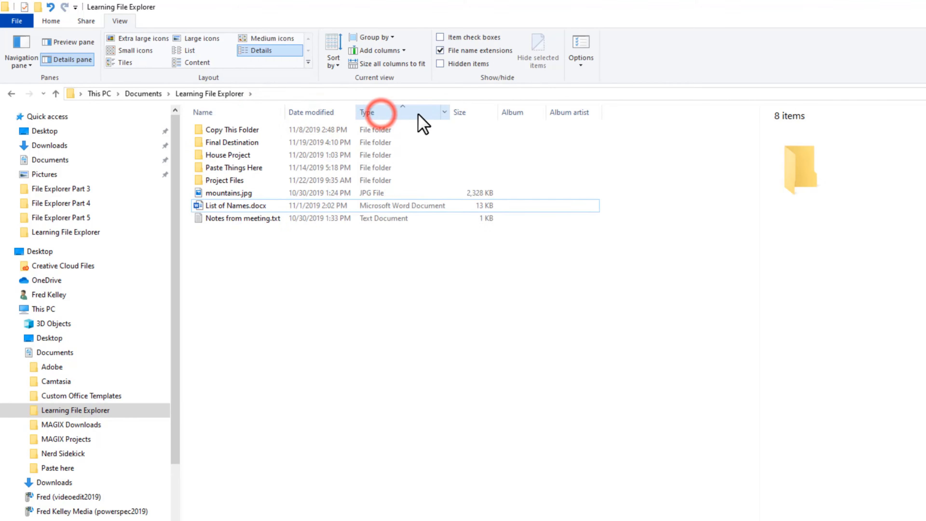
pyautogui.click(461, 113)
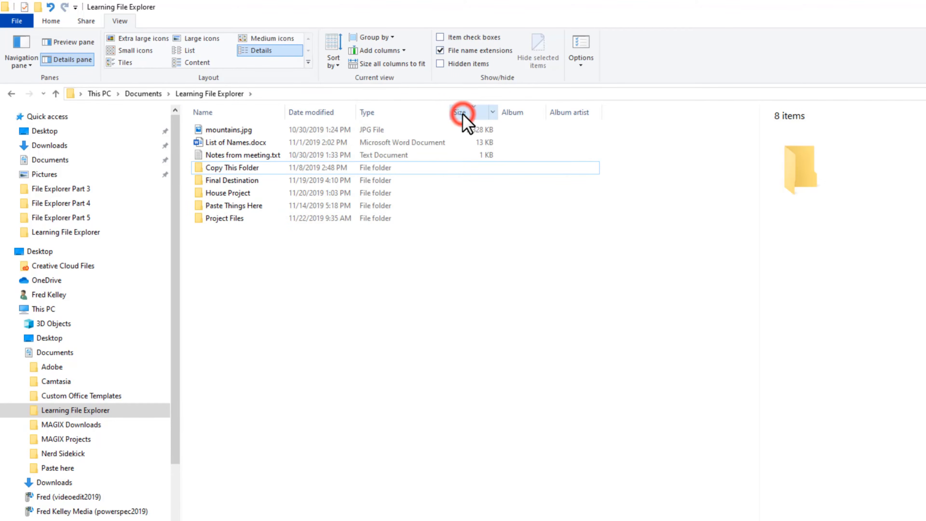
# Sort the folder contents by date modified, and open the full list of available detail columns, closing it without changes
pyautogui.click(331, 114)
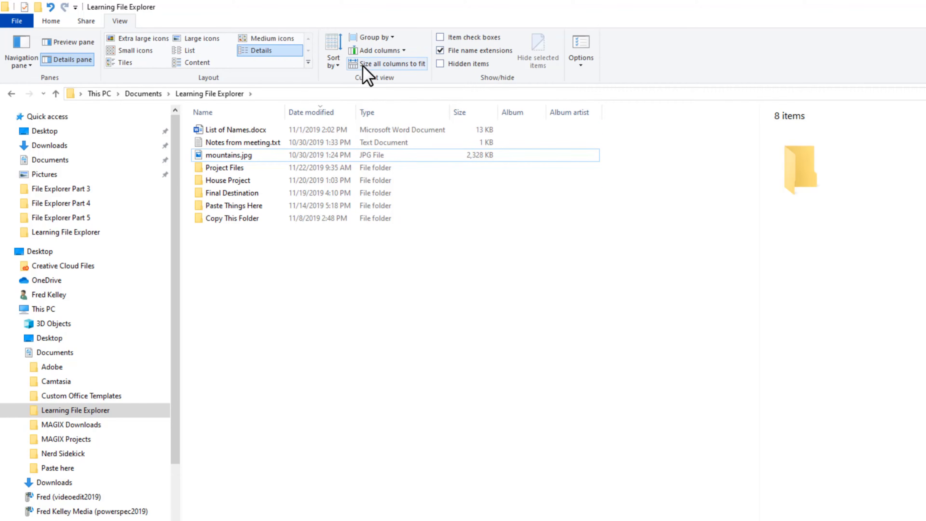
pyautogui.click(334, 61)
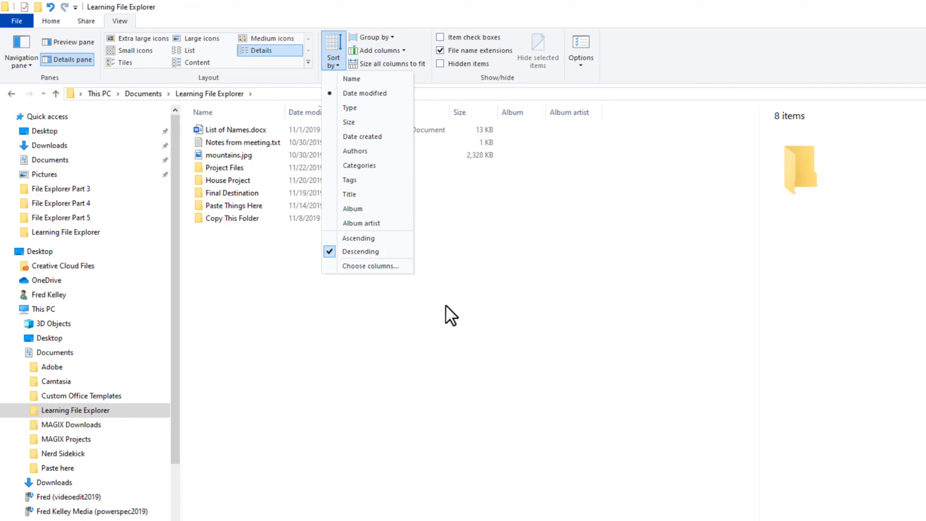
pyautogui.click(399, 265)
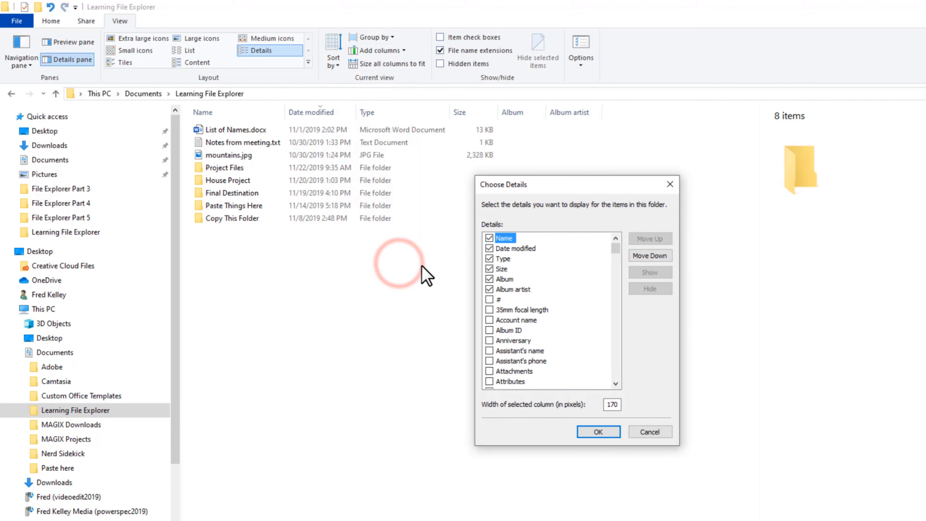
pyautogui.click(665, 433)
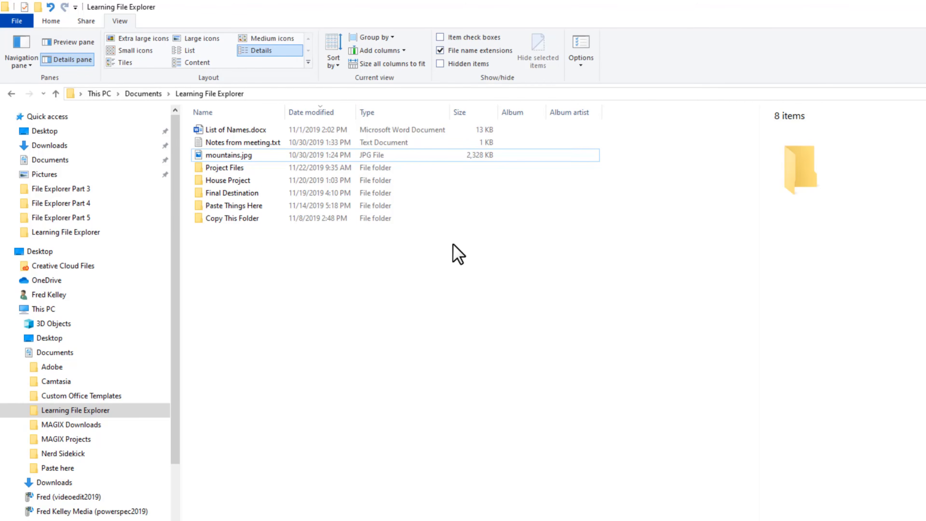
# Size all columns to fit, narrow the Name column so file names are cut off, and fit its width back to its contents
pyautogui.click(366, 63)
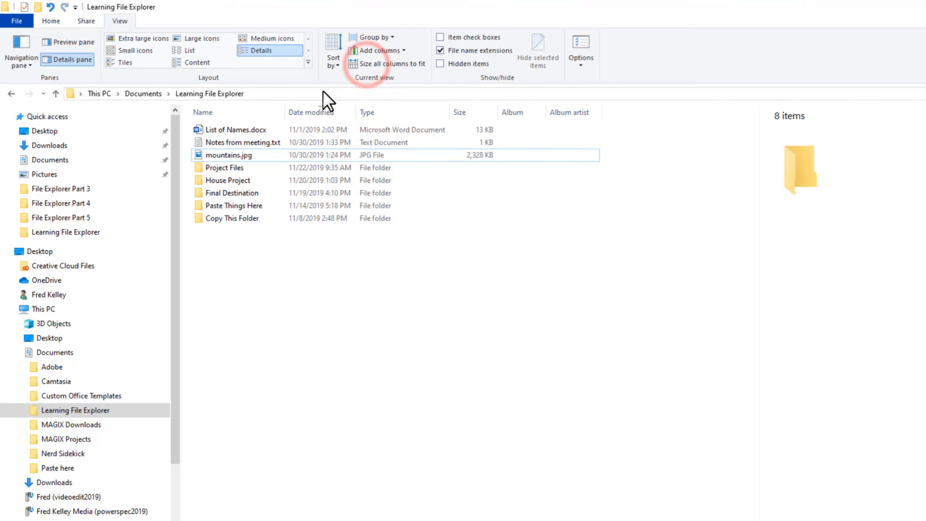
pyautogui.moveTo(284, 118); pyautogui.dragTo(257, 118)
pyautogui.click(375, 65)
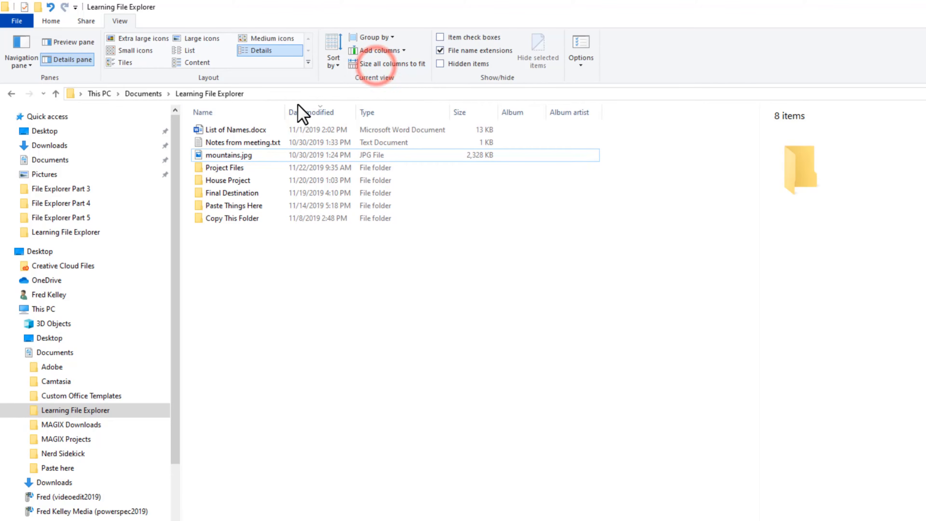
pyautogui.moveTo(286, 116); pyautogui.dragTo(247, 120)
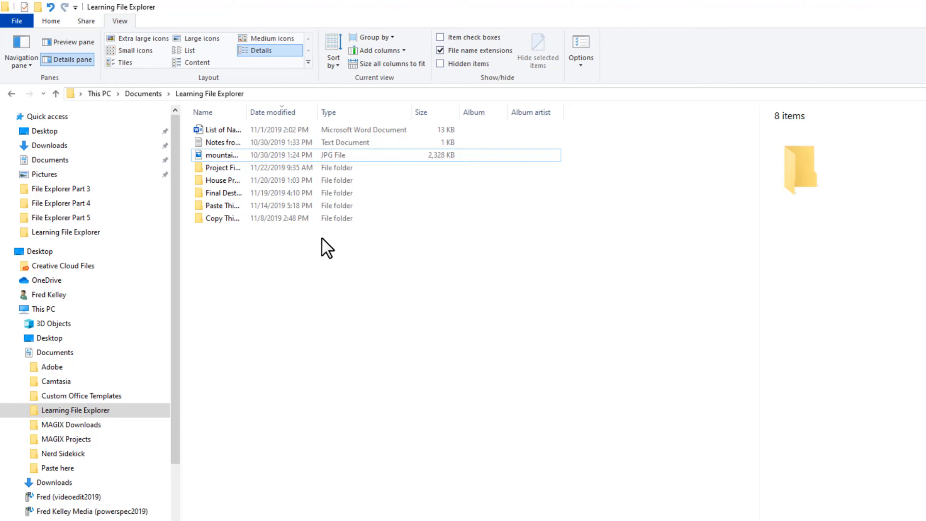
pyautogui.doubleClick(245, 114)
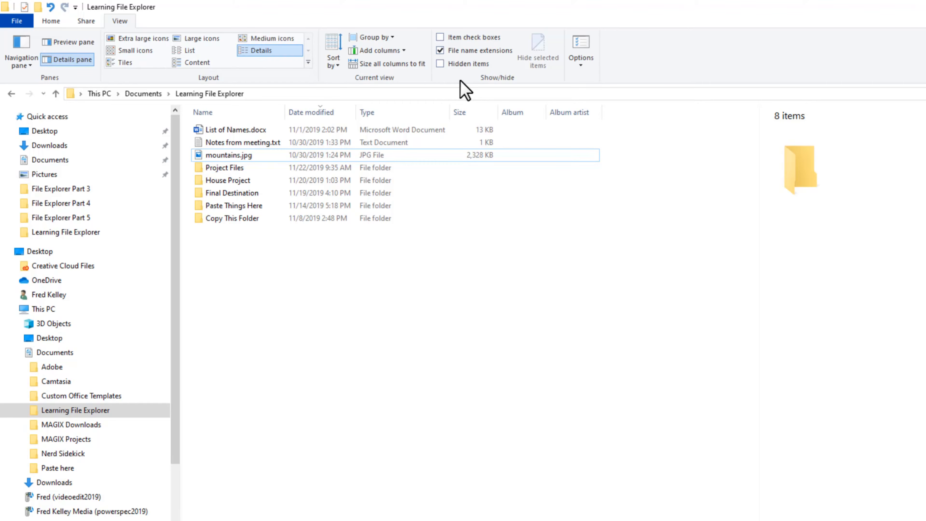
# Show hidden items in the folder and fit the Name column to the longest file name
pyautogui.click(440, 64)
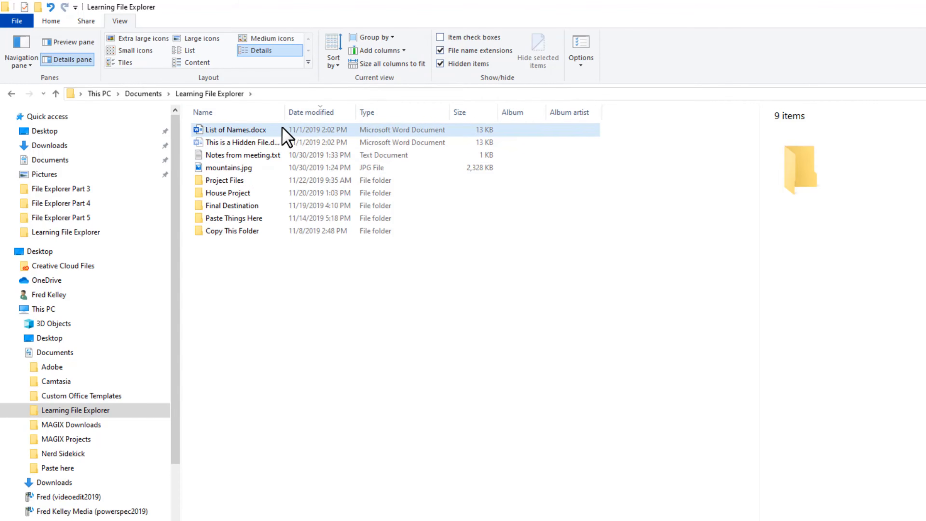
pyautogui.doubleClick(284, 112)
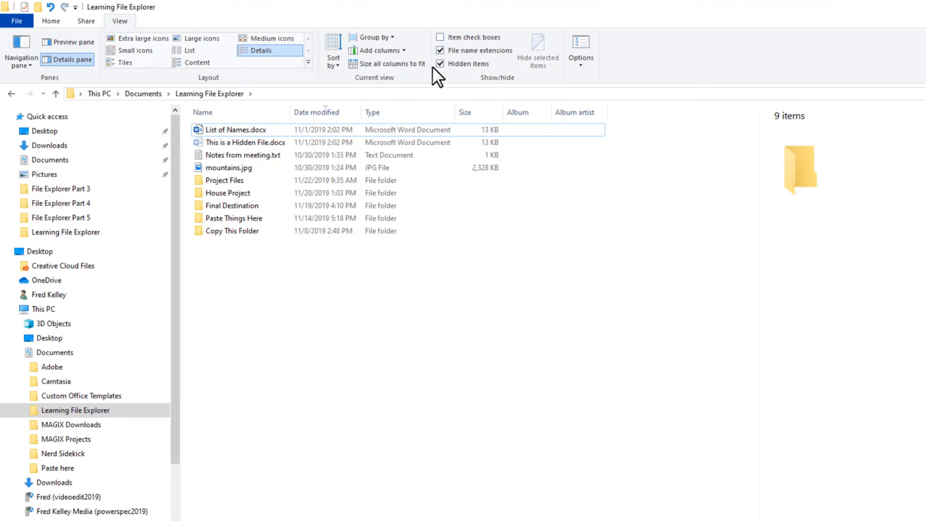
# Toggle the hidden attribute of This is a Hidden File.docx off and on, leaving the file hidden
pyautogui.click(435, 144)
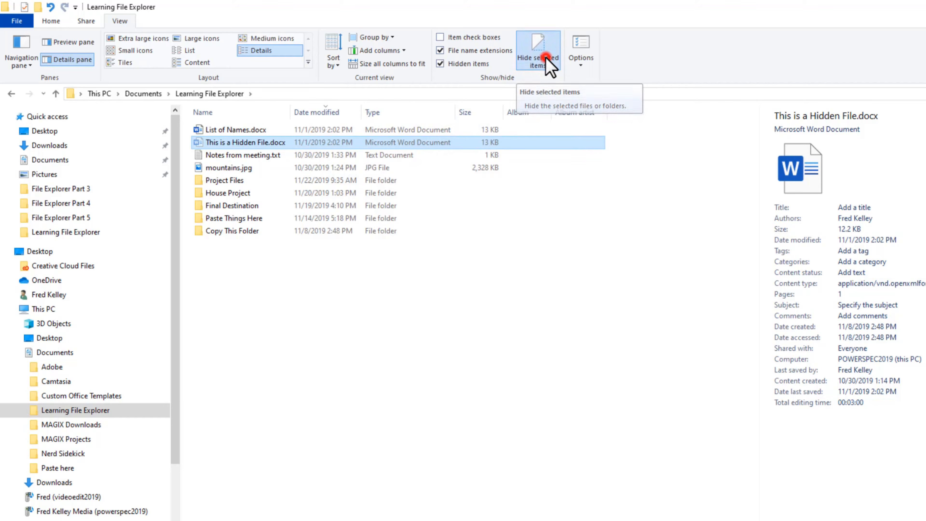
pyautogui.click(547, 67)
pyautogui.click(535, 58)
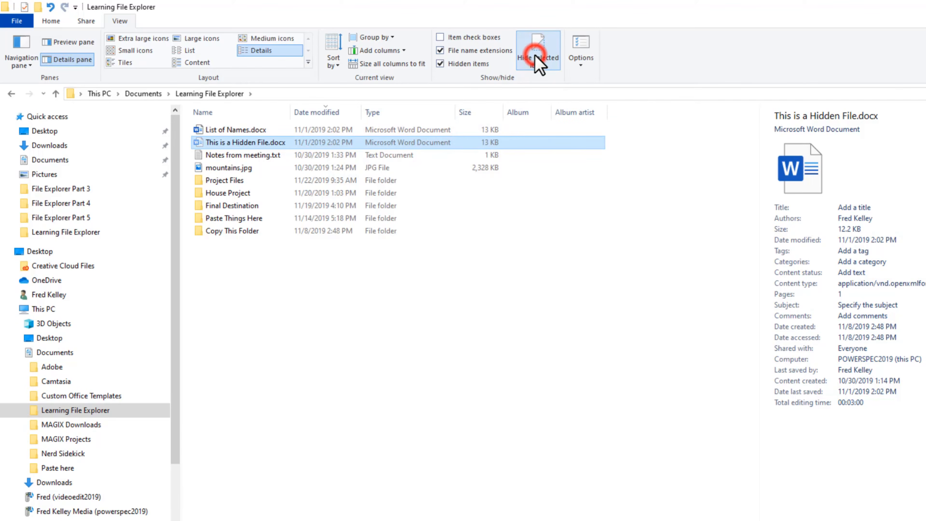
pyautogui.click(546, 65)
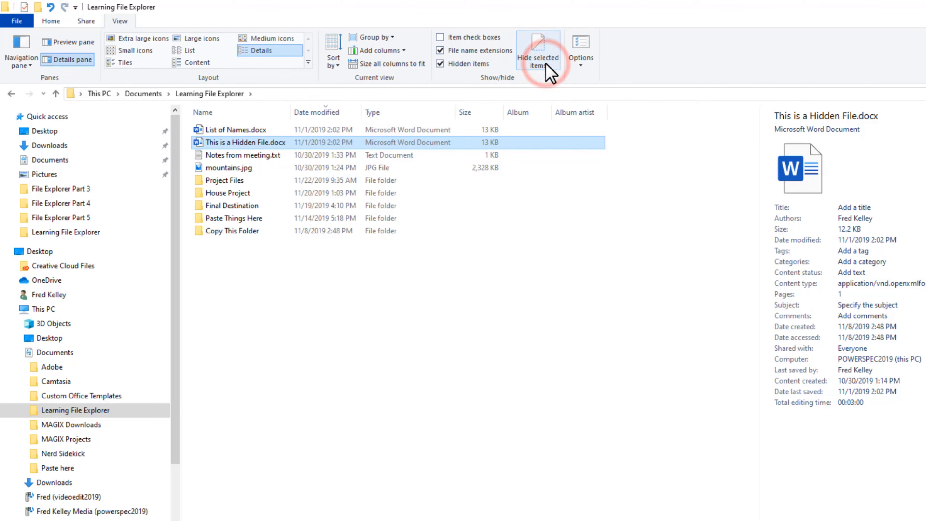
pyautogui.click(547, 66)
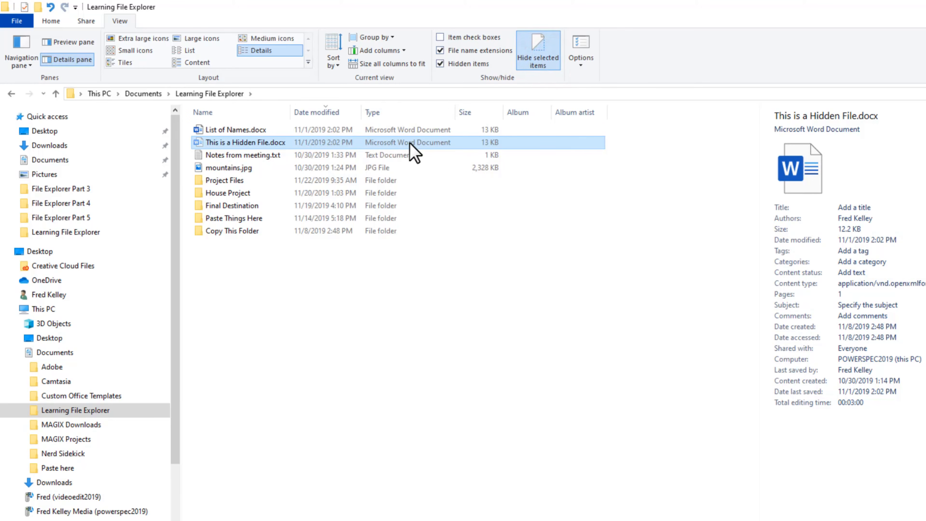
# Turn off the display of hidden items and open the folder options
pyautogui.click(440, 64)
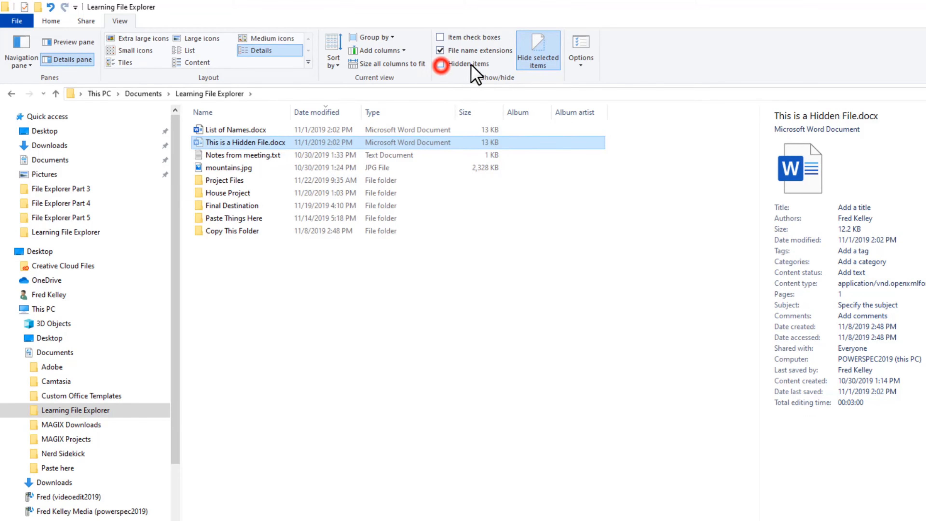
pyautogui.click(581, 55)
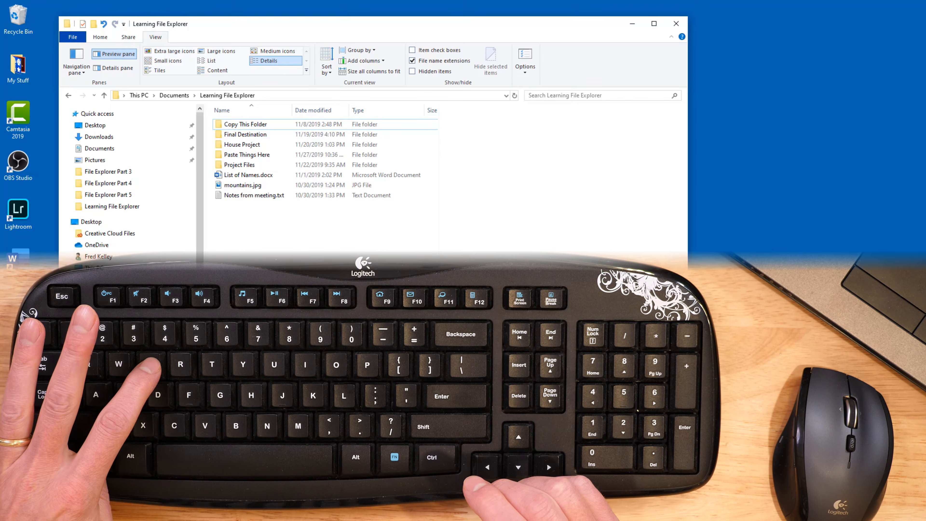
# Open seven additional File Explorer windows
pyautogui.press('super+e')
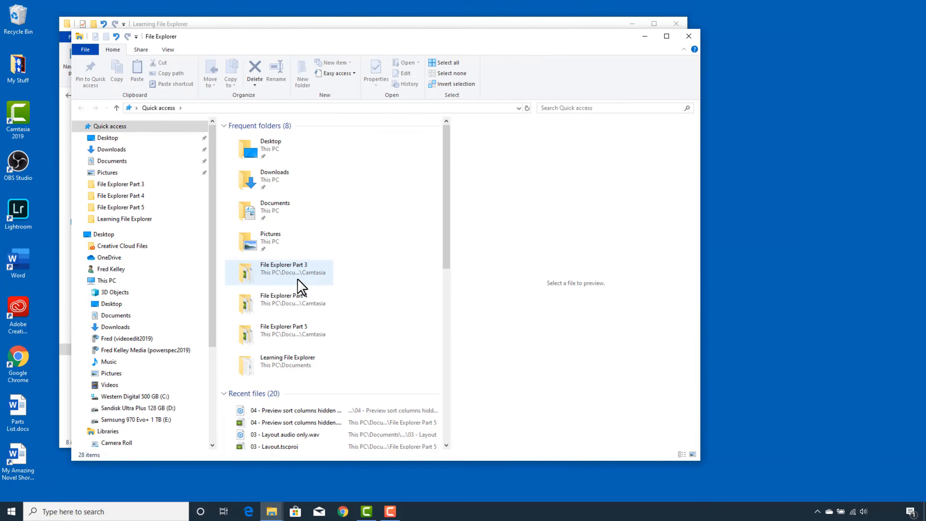
pyautogui.press('super+e')
pyautogui.press('super+e')
pyautogui.press('super+e')
pyautogui.press('super+e')
pyautogui.press('super+e')
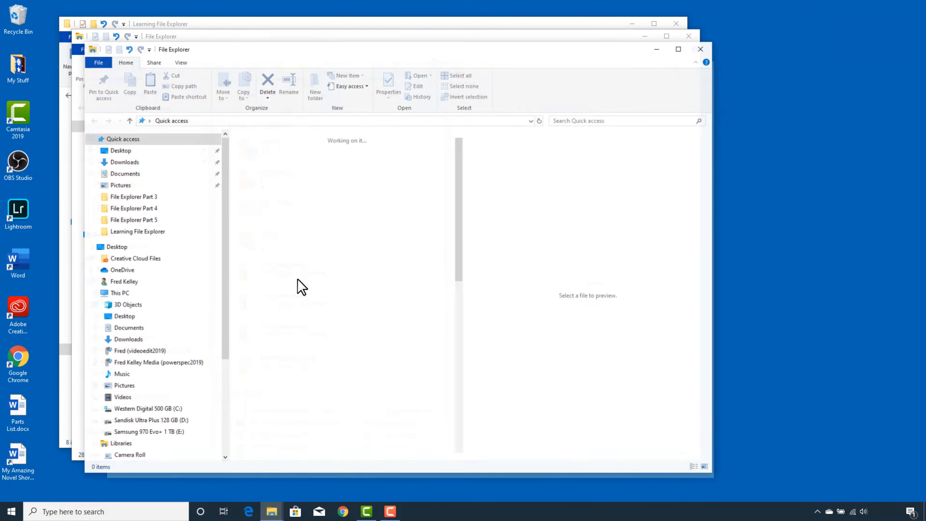
pyautogui.press('super+e')
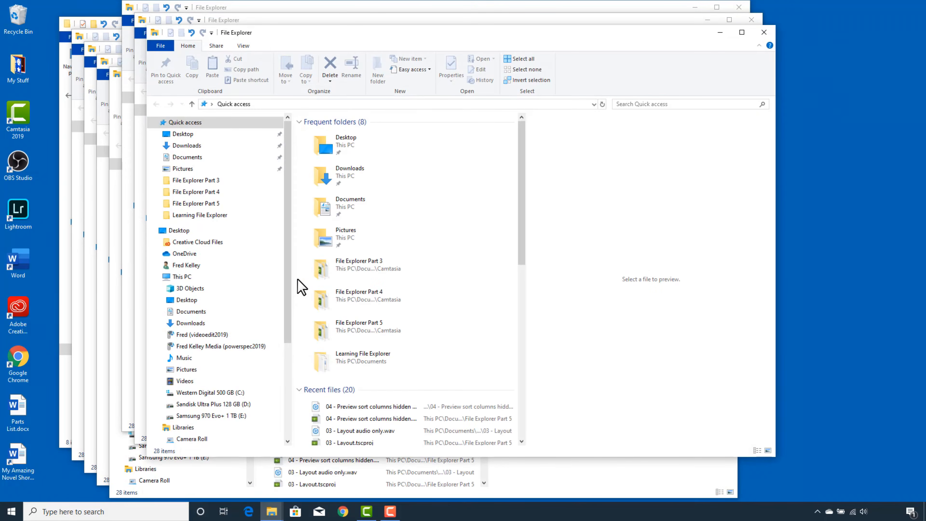
# Close six of the newly opened Quick access windows, keeping one alongside the Learning File Explorer window
pyautogui.click(763, 33)
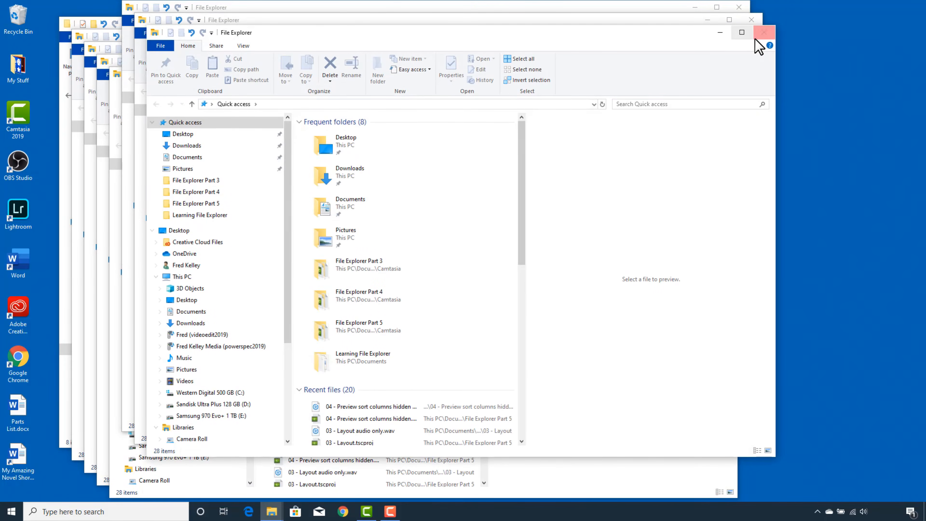
pyautogui.click(748, 23)
pyautogui.click(738, 9)
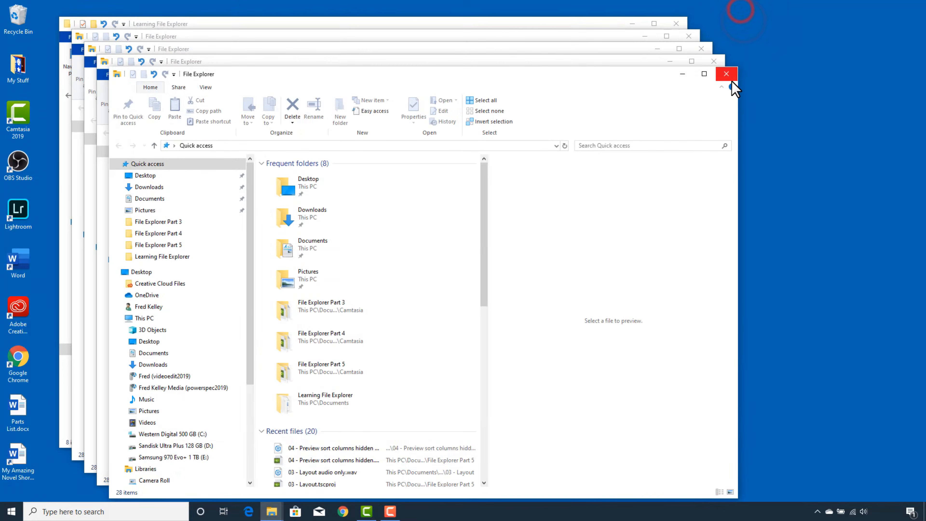
pyautogui.click(730, 76)
pyautogui.click(713, 61)
pyautogui.click(701, 49)
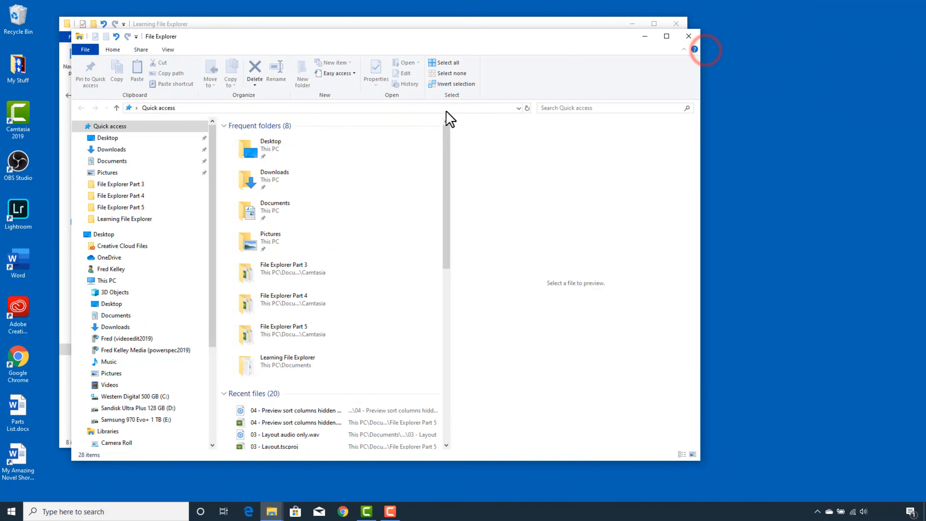
# Snap the two File Explorer windows side by side, with both showing the Learning File Explorer folder
pyautogui.moveTo(511, 48); pyautogui.dragTo(924, 58)
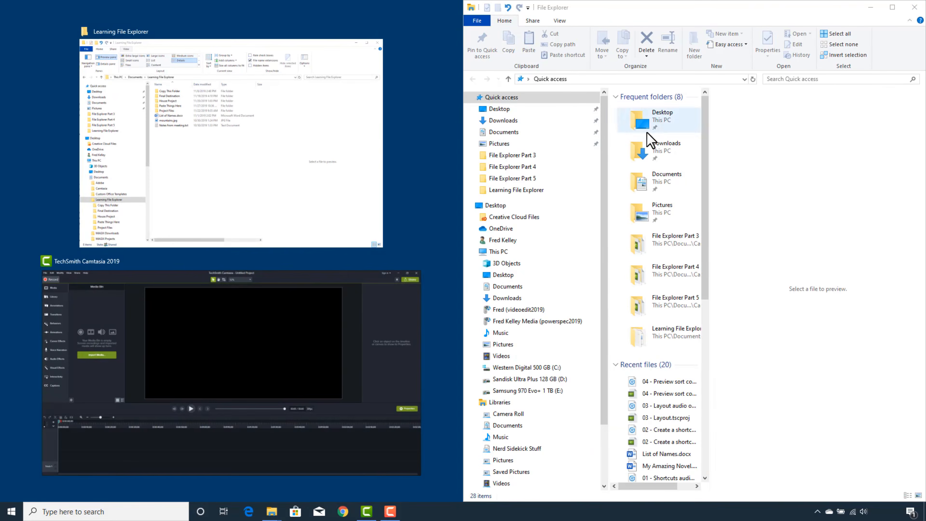
pyautogui.click(521, 190)
pyautogui.moveTo(295, 29); pyautogui.dragTo(1, 18)
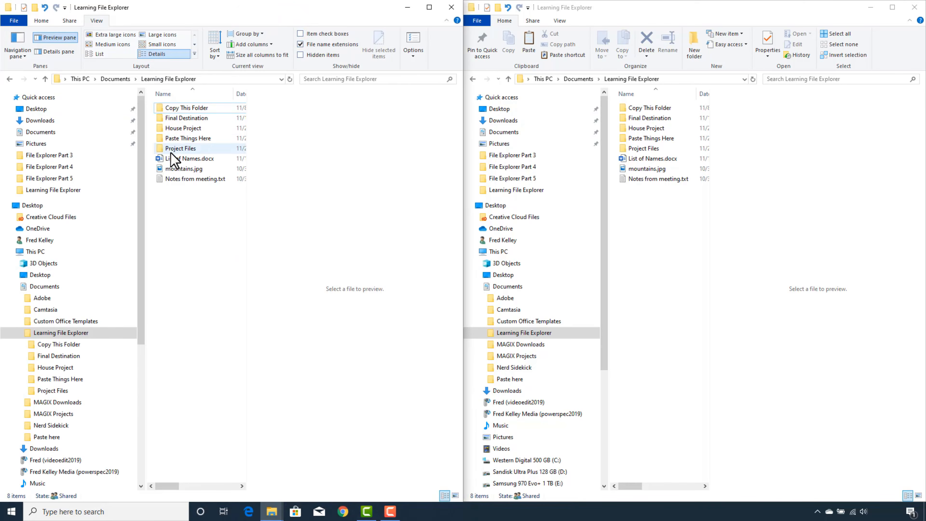
# Move List of Names.docx into the Paste Things Here folder and open that folder in both windows
pyautogui.moveTo(166, 158); pyautogui.dragTo(683, 142)
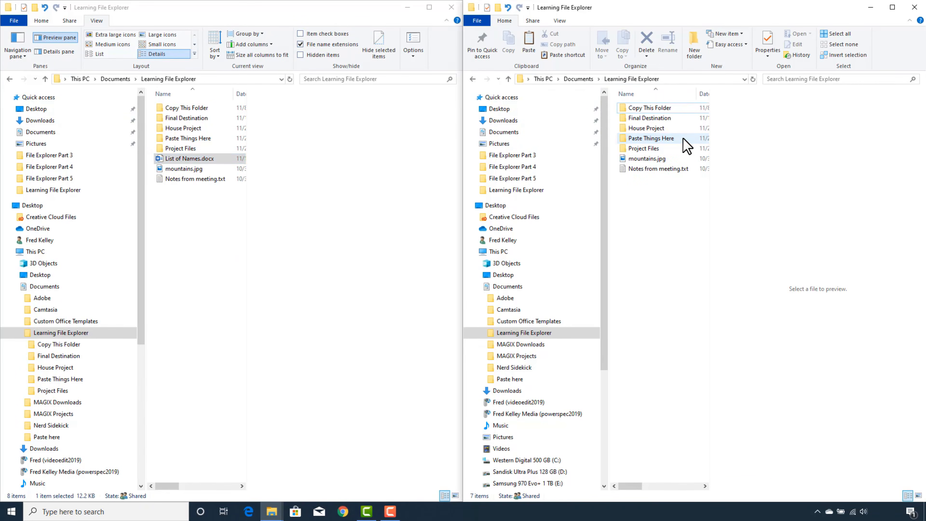
pyautogui.doubleClick(626, 140)
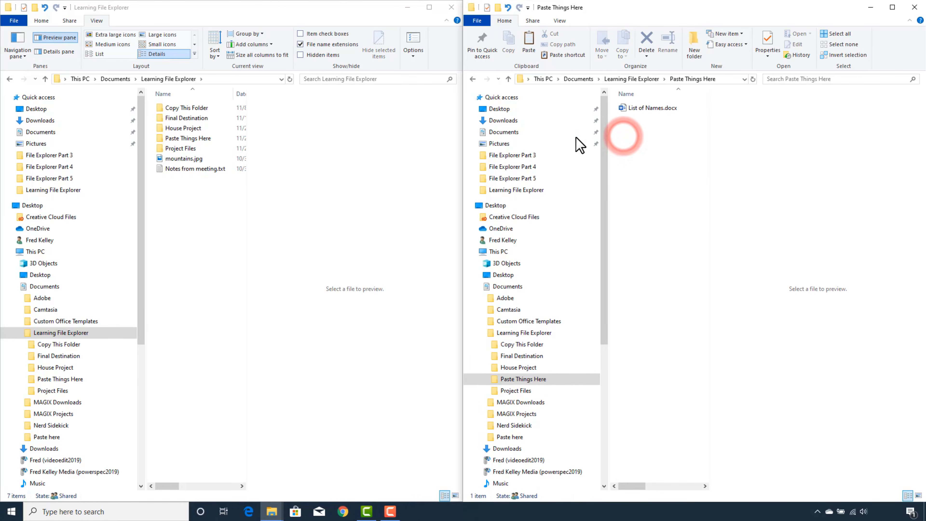
pyautogui.doubleClick(164, 138)
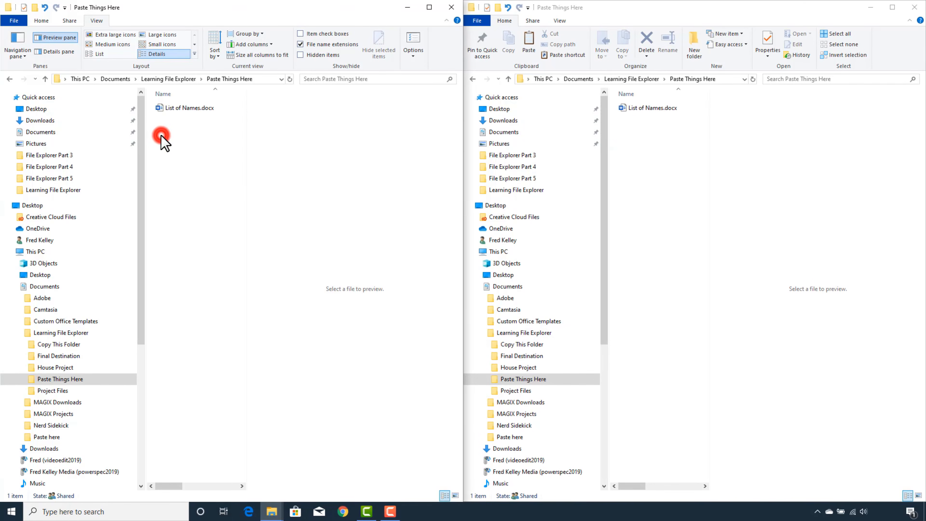
# Browse to Copy This Folder in both windows, and return the second window to Paste Things Here
pyautogui.click(44, 79)
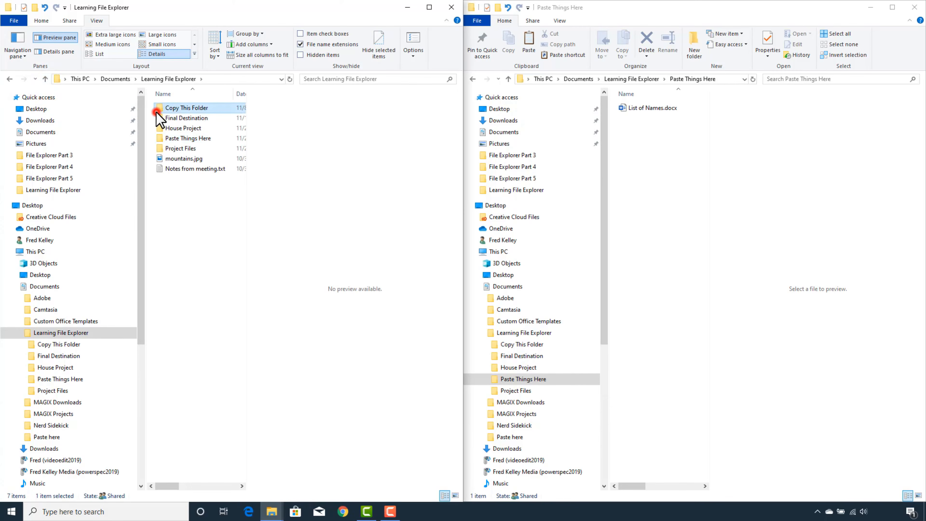
pyautogui.doubleClick(162, 109)
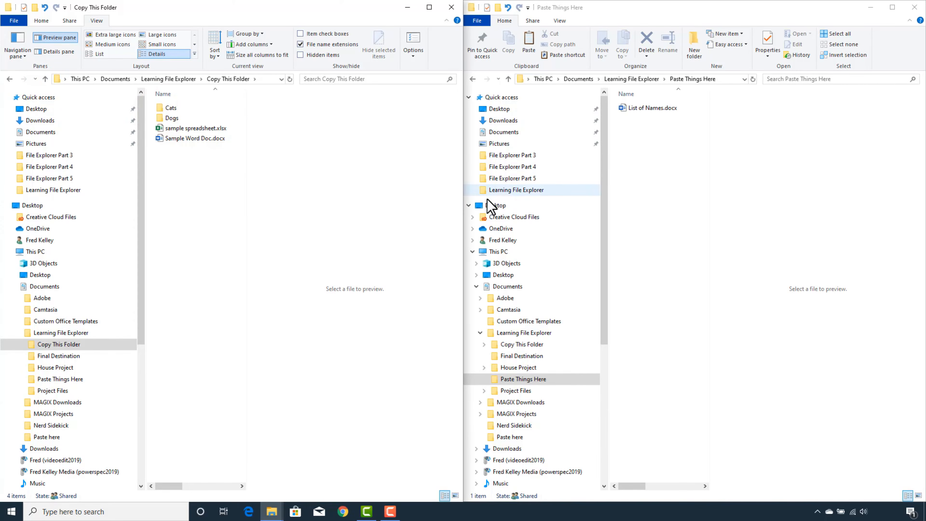
pyautogui.click(501, 344)
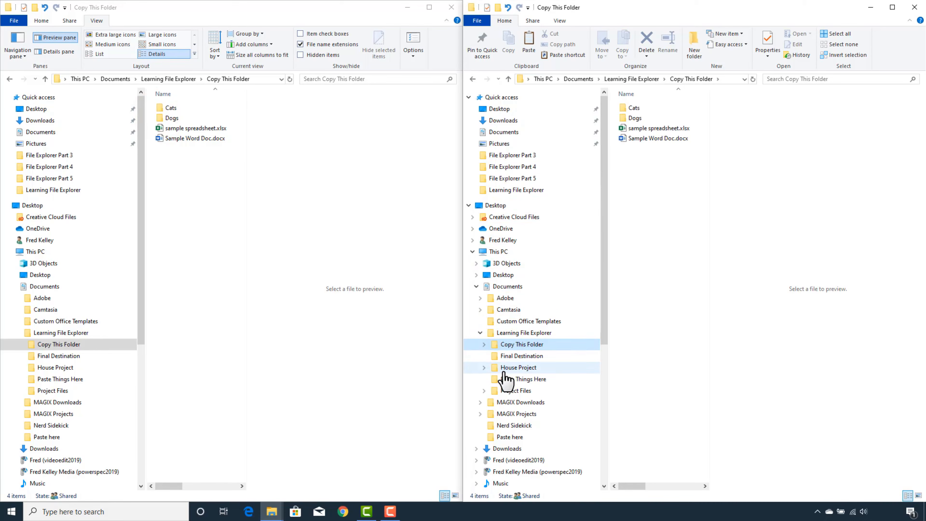
pyautogui.click(504, 379)
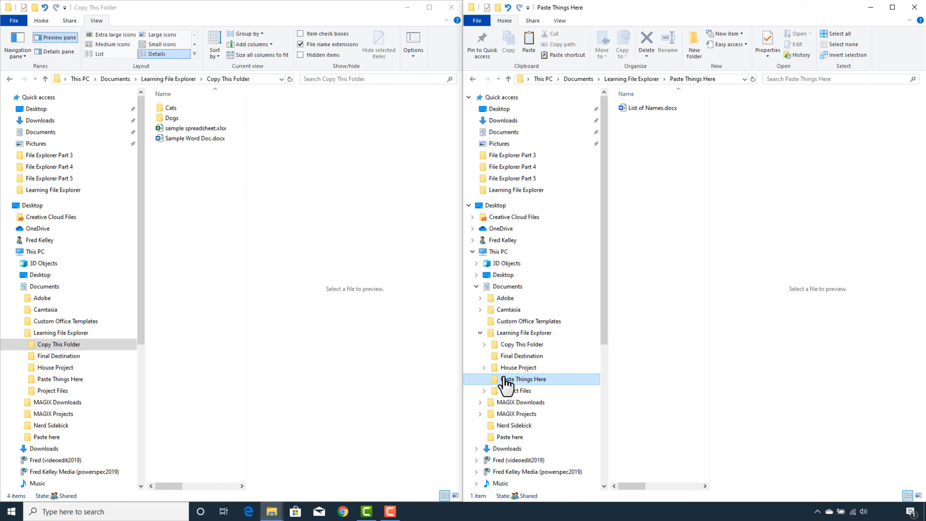
# Return the first window to the Paste Things Here folder and refresh its contents
pyautogui.click(44, 79)
pyautogui.doubleClick(166, 138)
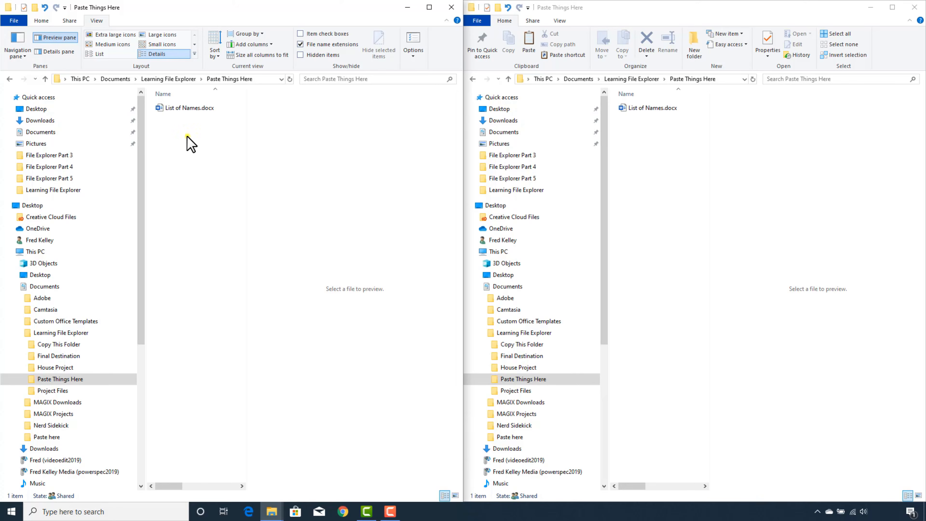
pyautogui.rightClick(187, 136)
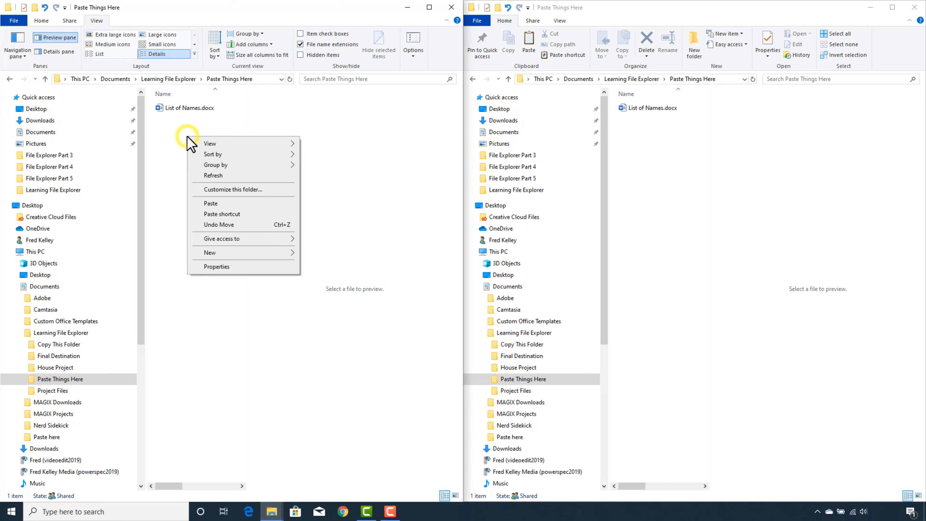
pyautogui.click(212, 175)
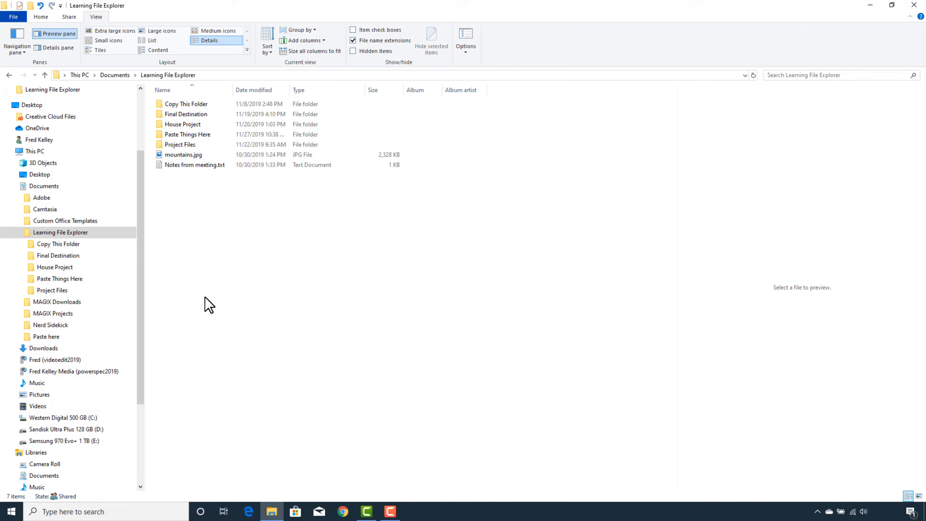
# Open the Sandisk Ultra Plus 128 GB (D:) drive and view its properties, closing them without changes
pyautogui.click(82, 429)
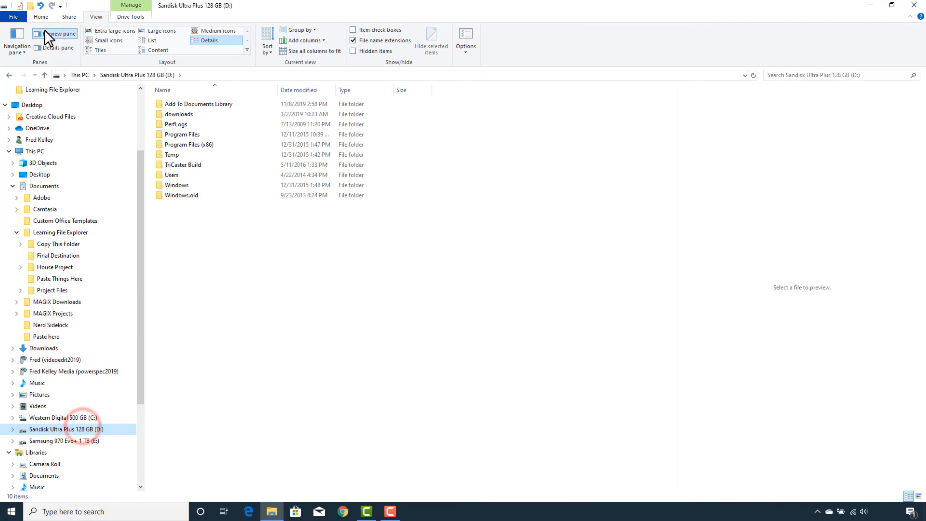
pyautogui.click(41, 17)
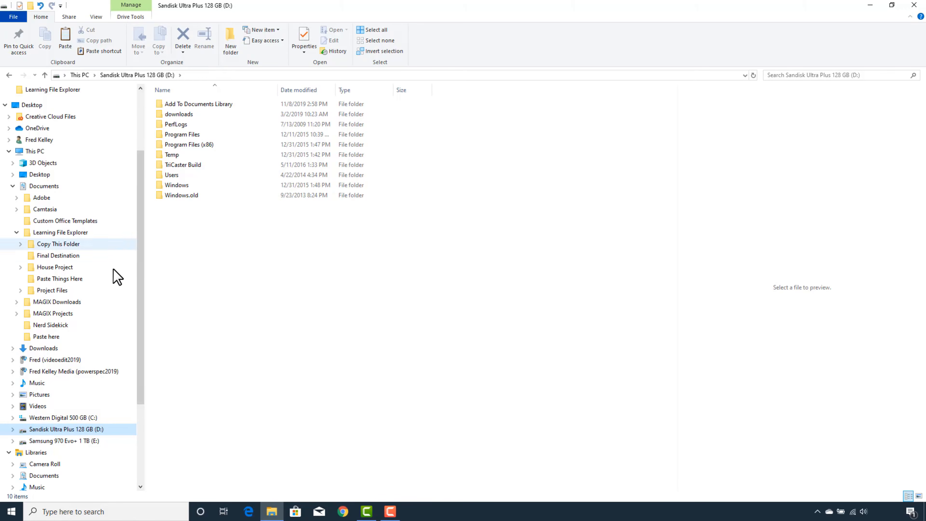
pyautogui.click(77, 429)
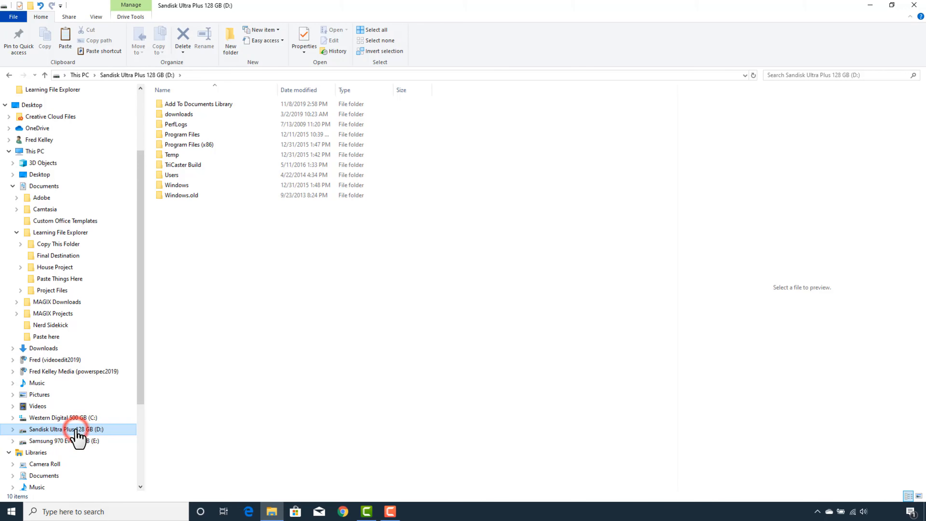
pyautogui.rightClick(97, 429)
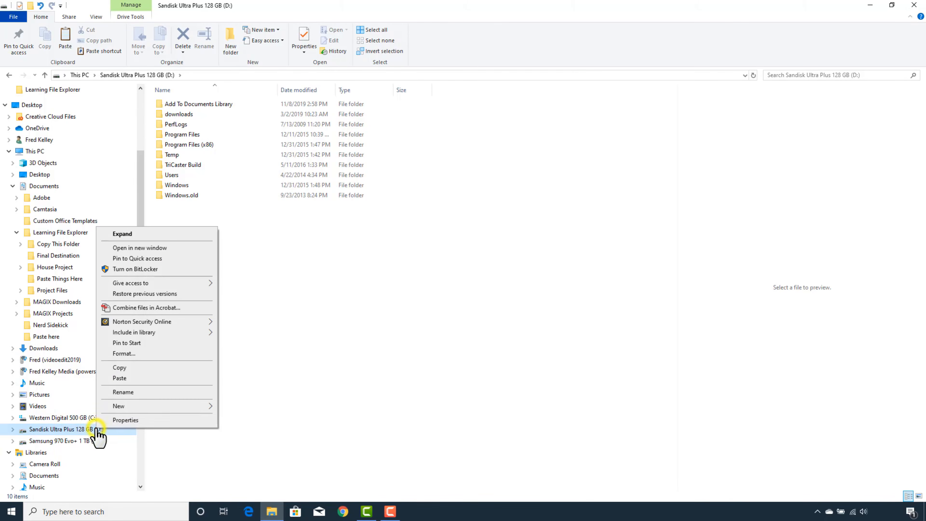
pyautogui.click(149, 421)
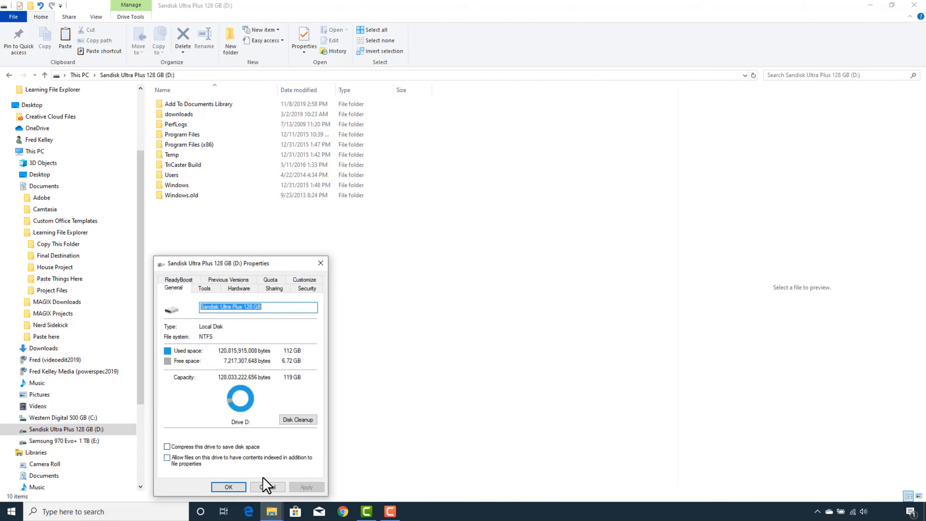
pyautogui.click(267, 486)
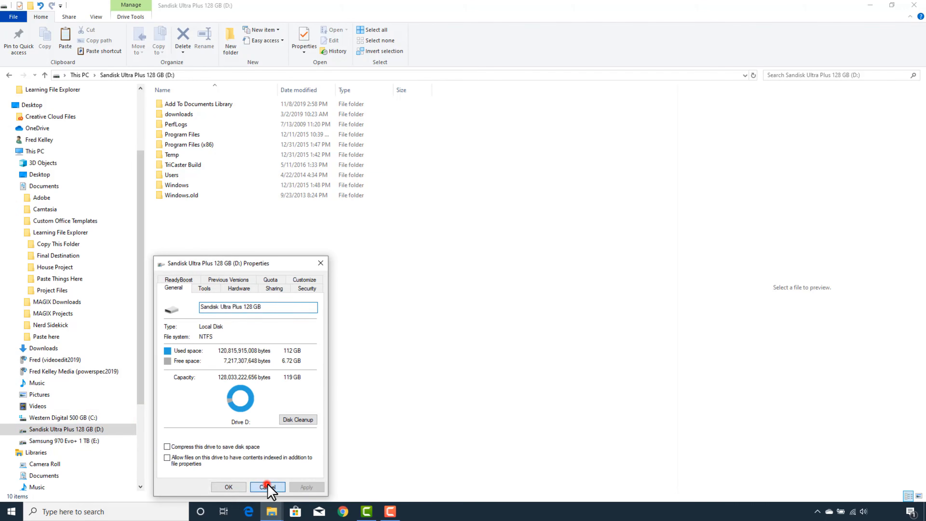
# Try the drive name "new name" in the D: drive's properties, view its error checking and optimization tools, and cancel
pyautogui.click(311, 35)
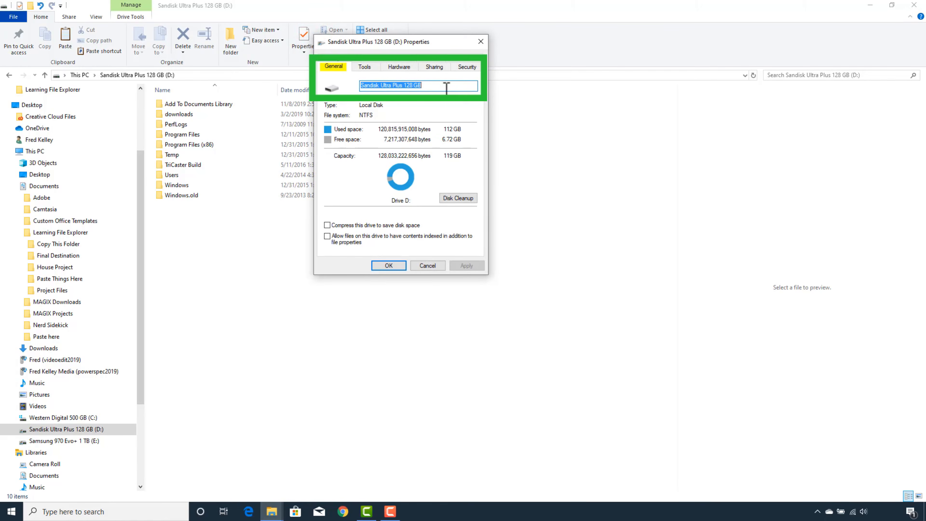
pyautogui.write('new name')
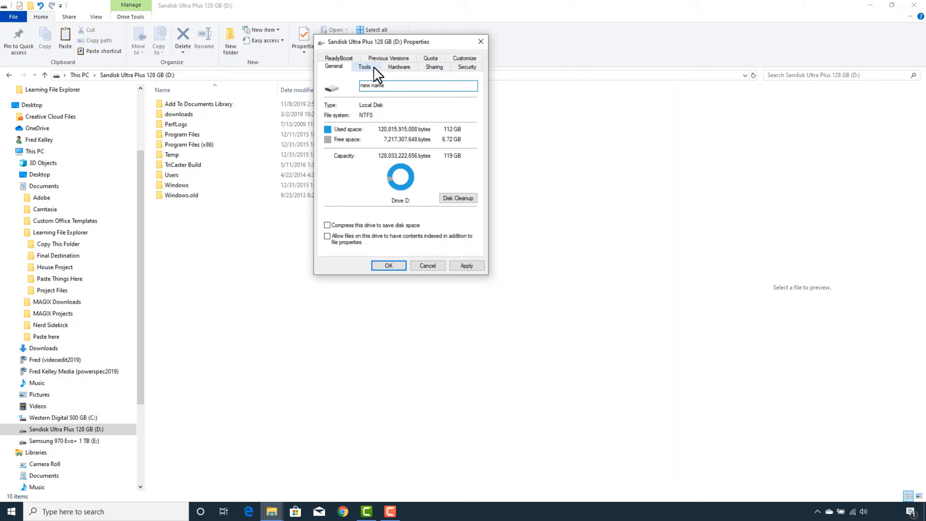
pyautogui.click(364, 66)
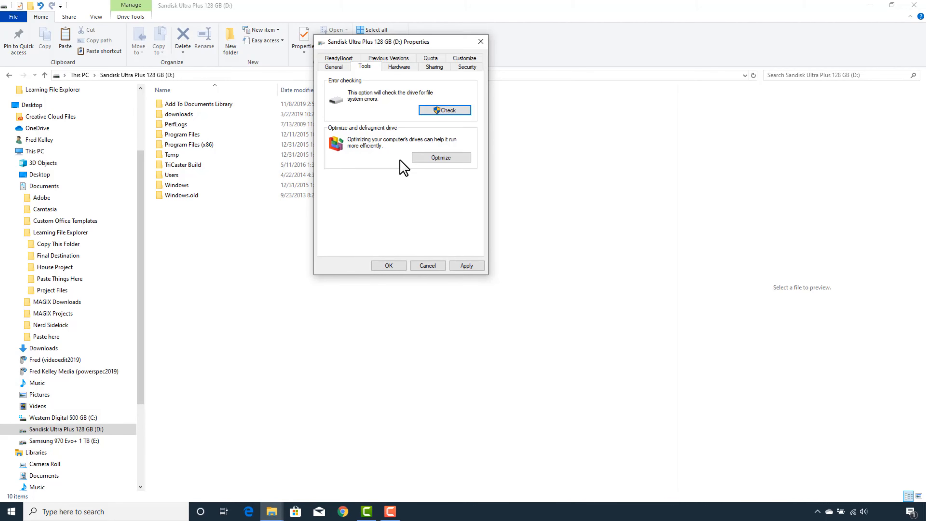
pyautogui.click(427, 265)
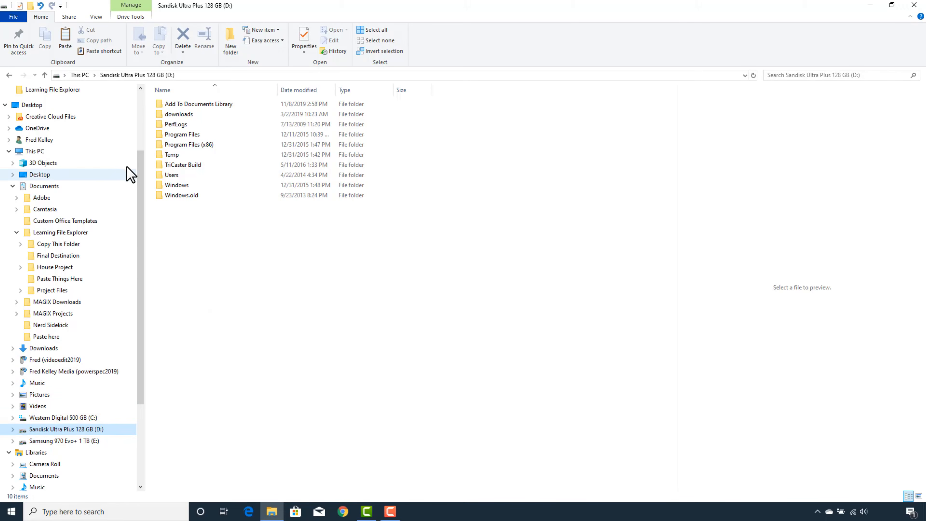
# Examine the D: drive's management tools, including the BitLocker options and the Format settings, without formatting the drive
pyautogui.click(142, 10)
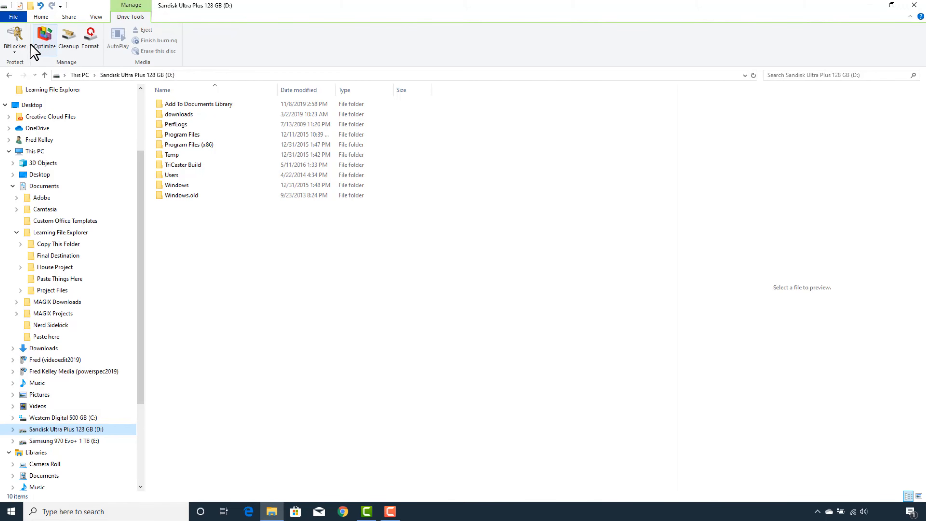
pyautogui.click(23, 46)
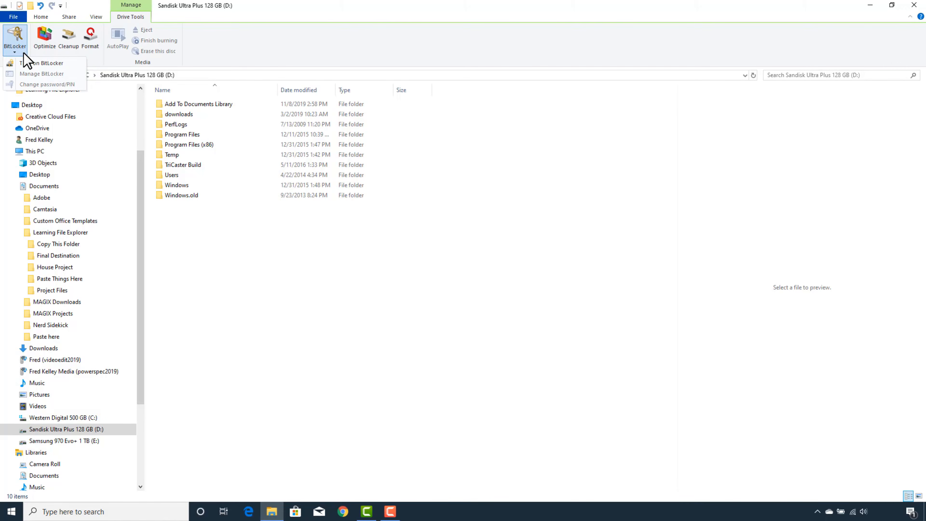
pyautogui.click(24, 51)
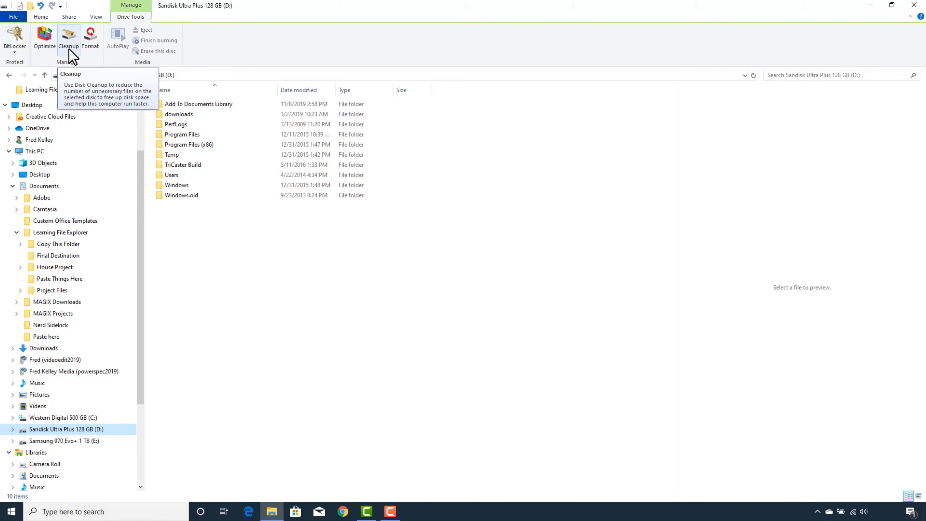
pyautogui.click(95, 50)
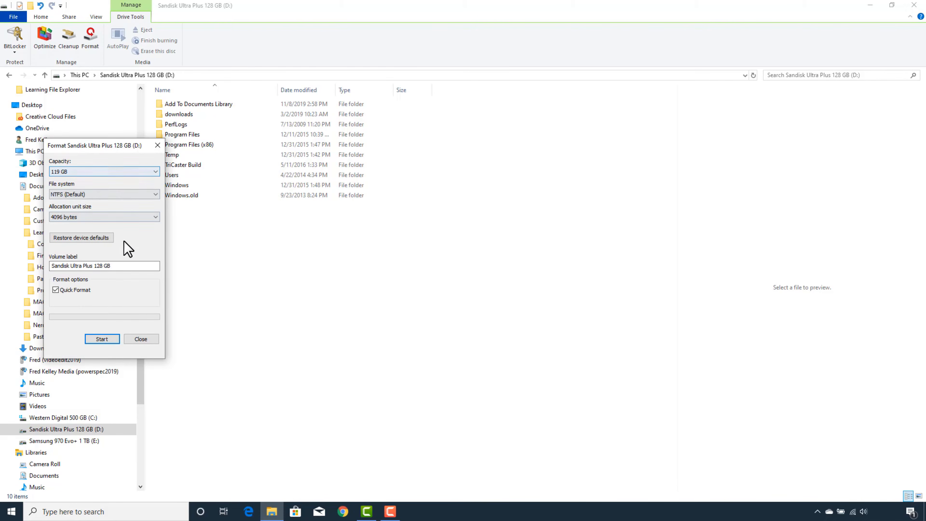
pyautogui.click(140, 338)
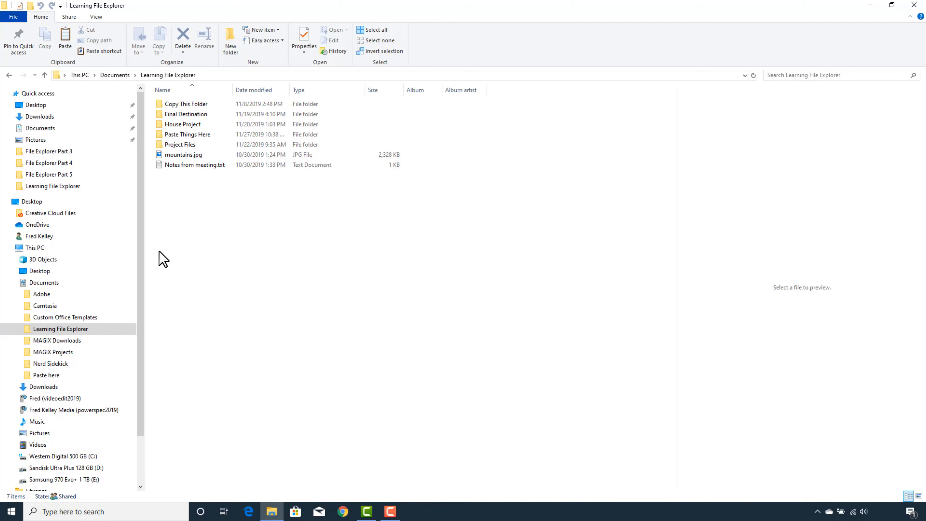
# Find the Recycle Bin in the folder tree, show the desktop and open the Recycle Bin from there
pyautogui.moveTo(140, 269); pyautogui.dragTo(140, 330)
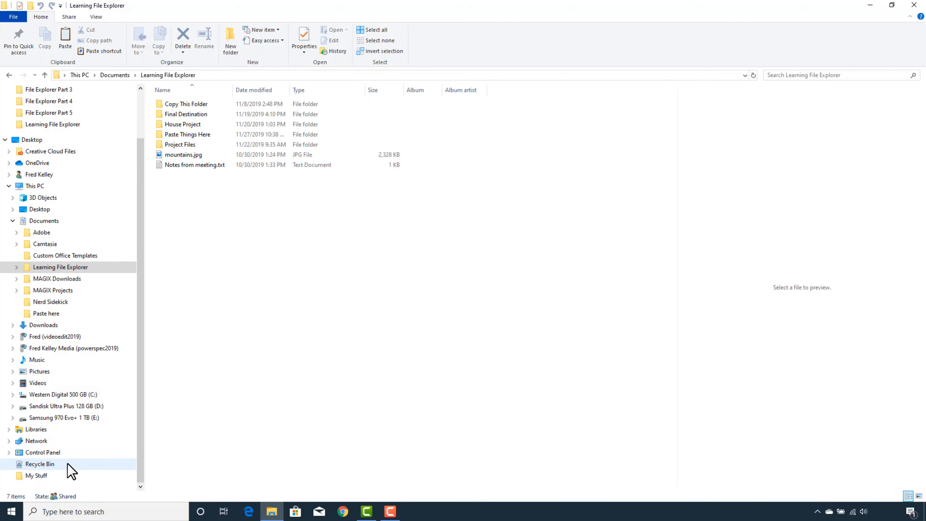
pyautogui.press('super+d')
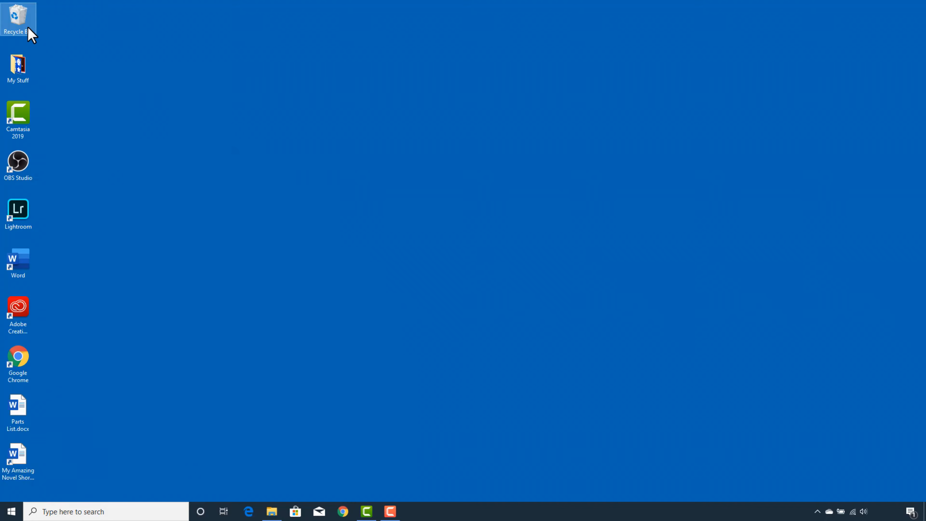
pyautogui.doubleClick(14, 26)
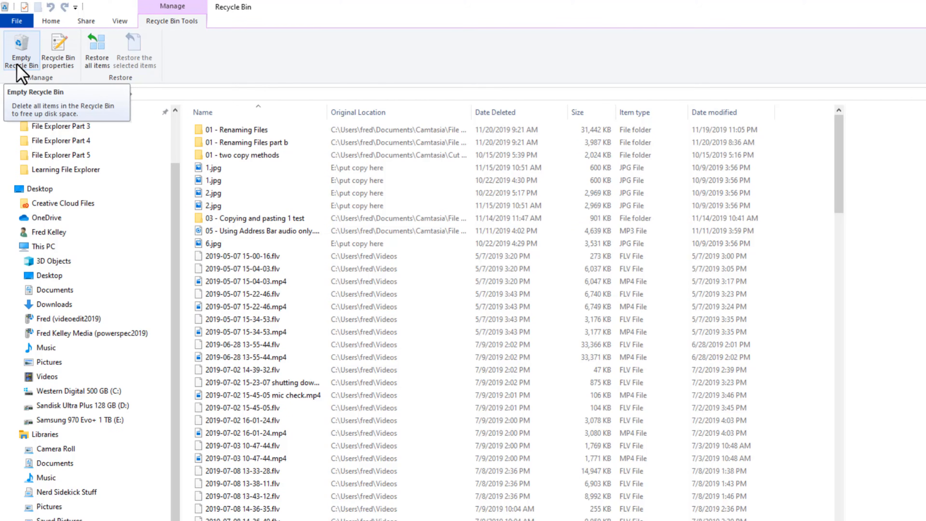
# Review each drive's Recycle Bin properties, try immediate file removal for the Western Digital drive, and cancel
pyautogui.click(58, 59)
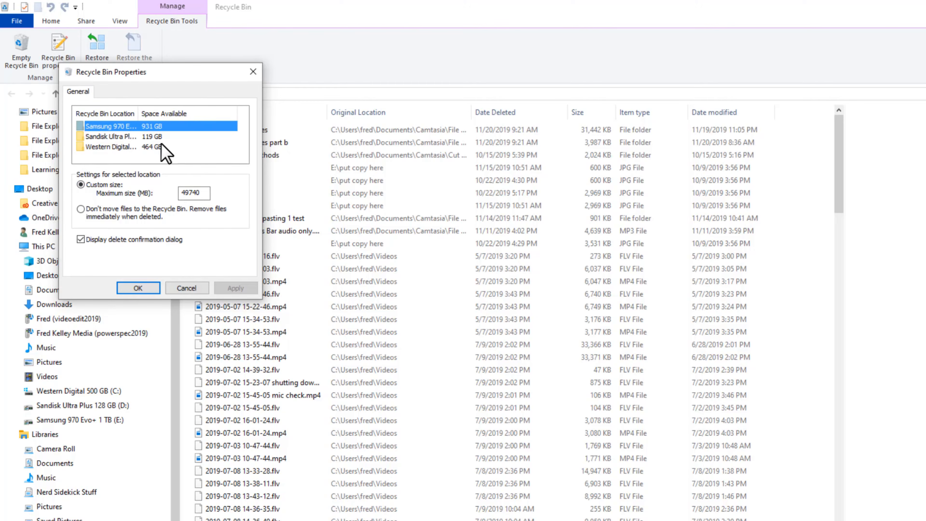
pyautogui.click(151, 137)
pyautogui.click(151, 147)
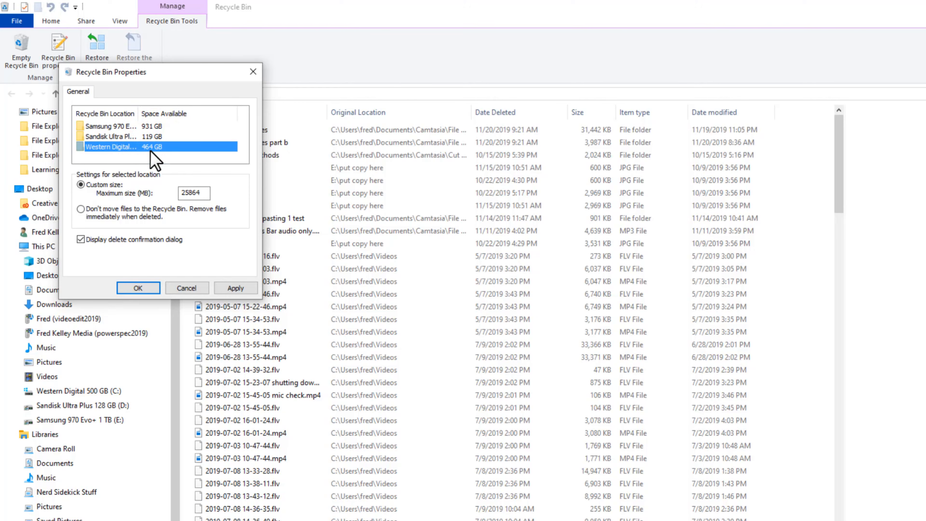
pyautogui.click(80, 209)
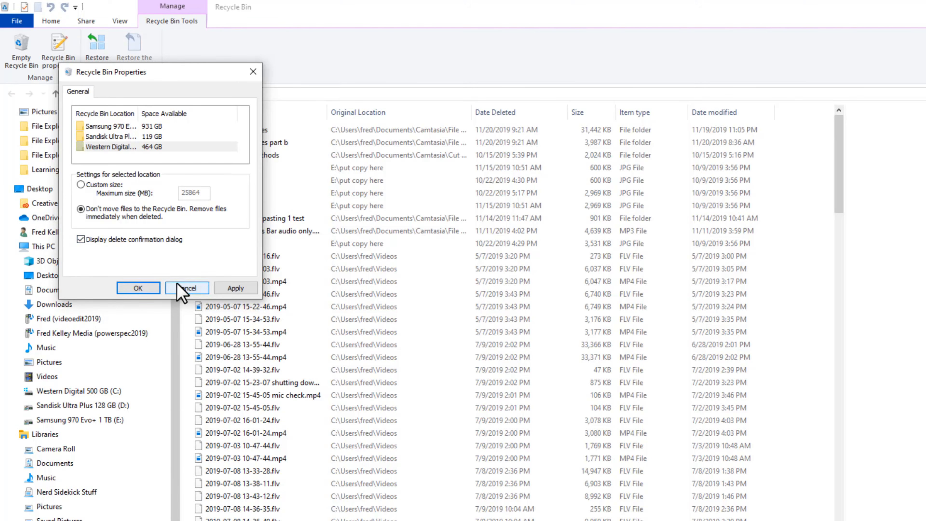
pyautogui.click(182, 289)
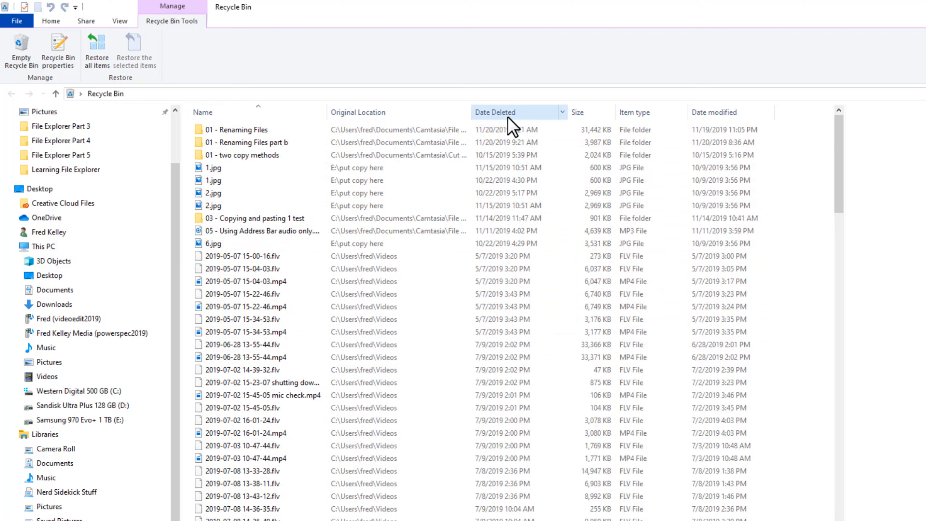
# Sort the Recycle Bin by date deleted and restore Brochure.txt and Pecan Pie Recipe.docx to their original locations
pyautogui.click(527, 116)
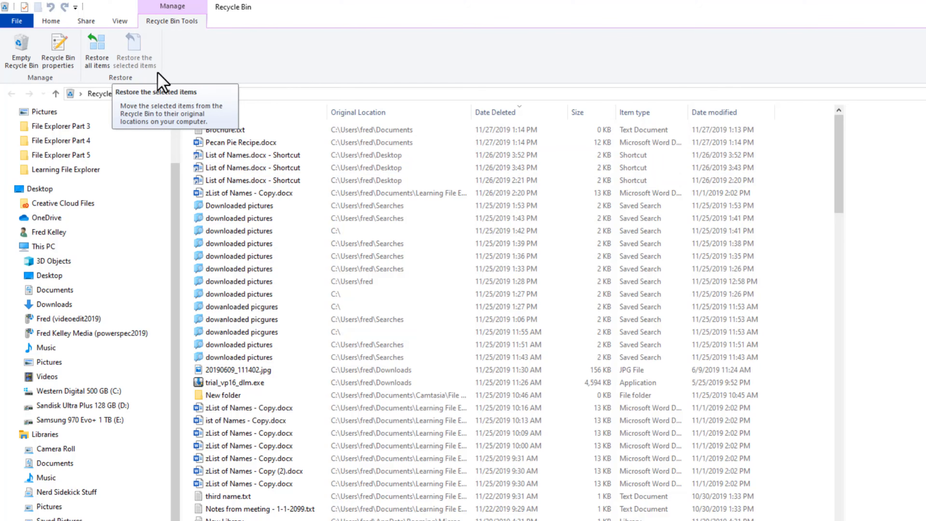
pyautogui.click(223, 129)
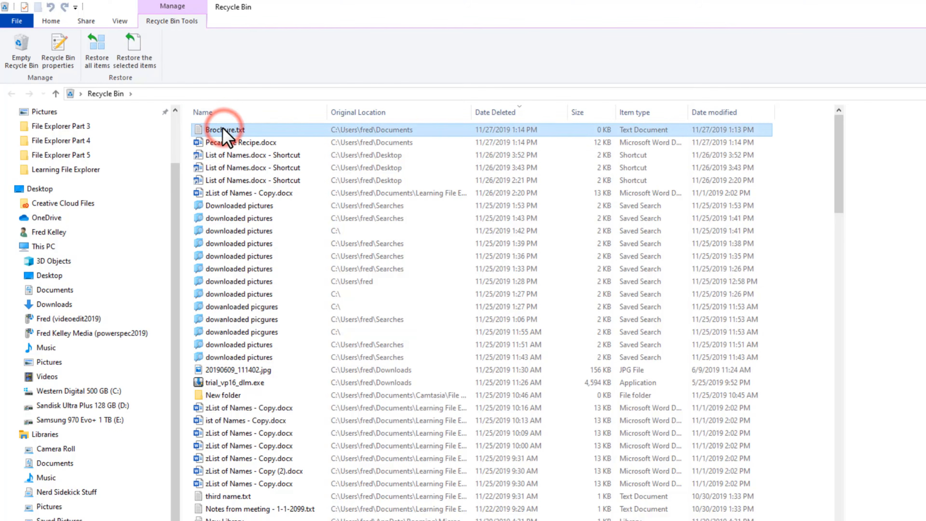
pyautogui.keyDown('ctrl'); pyautogui.click(221, 143); pyautogui.keyUp('ctrl')
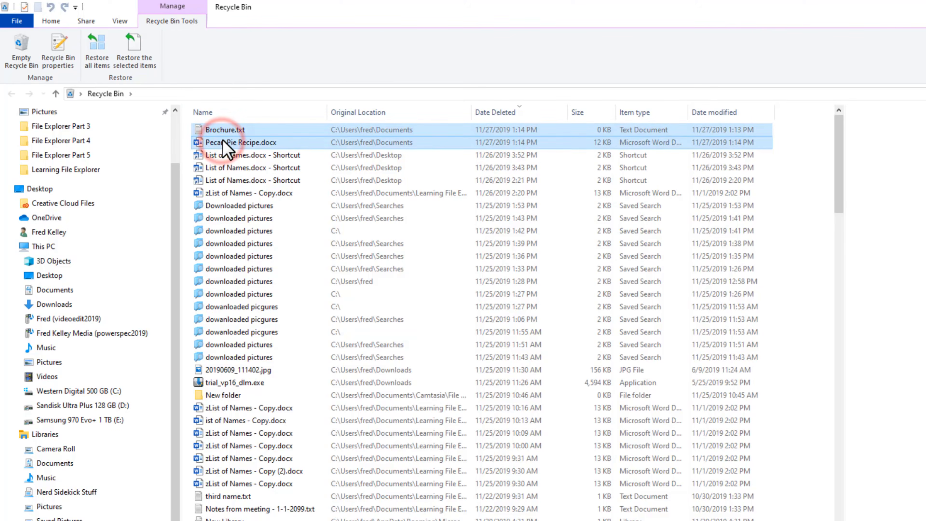
pyautogui.click(149, 64)
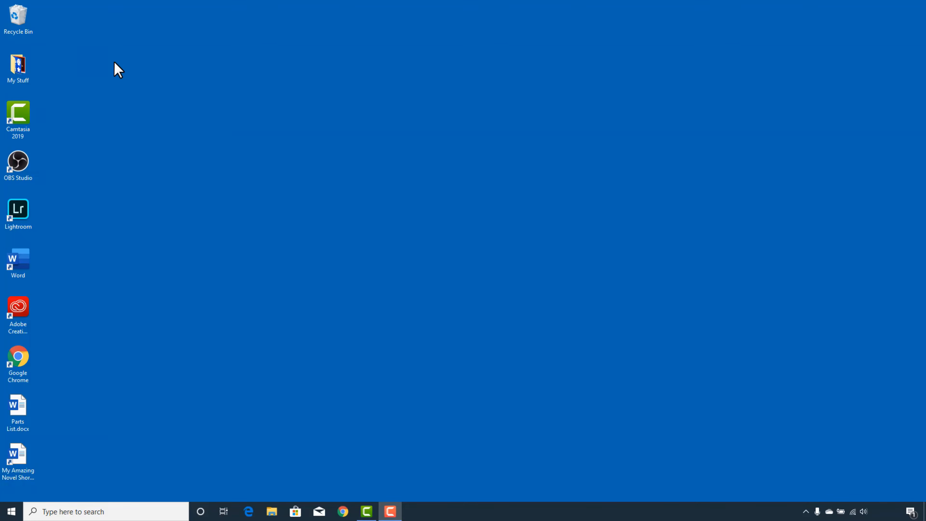
# Reopen the Recycle Bin from the desktop and permanently delete List of Credit Cards.docx
pyautogui.doubleClick(20, 20)
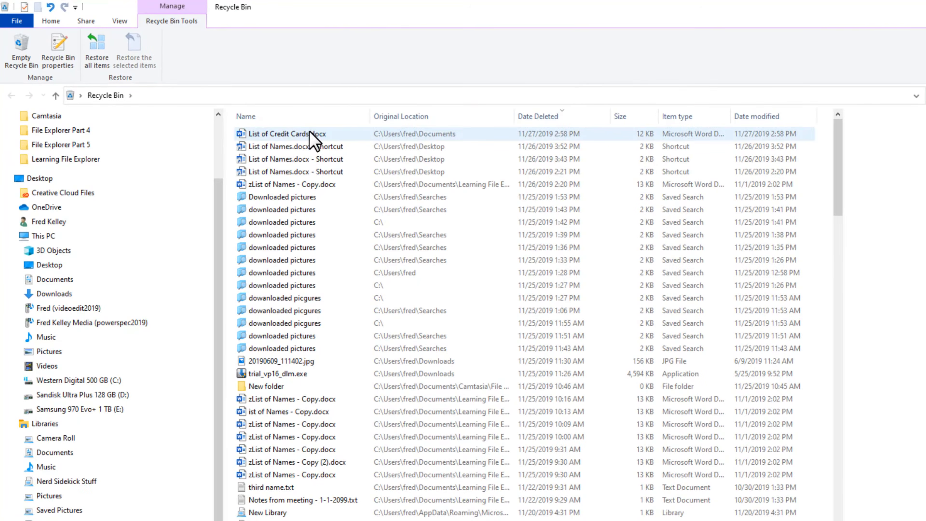
pyautogui.rightClick(249, 106)
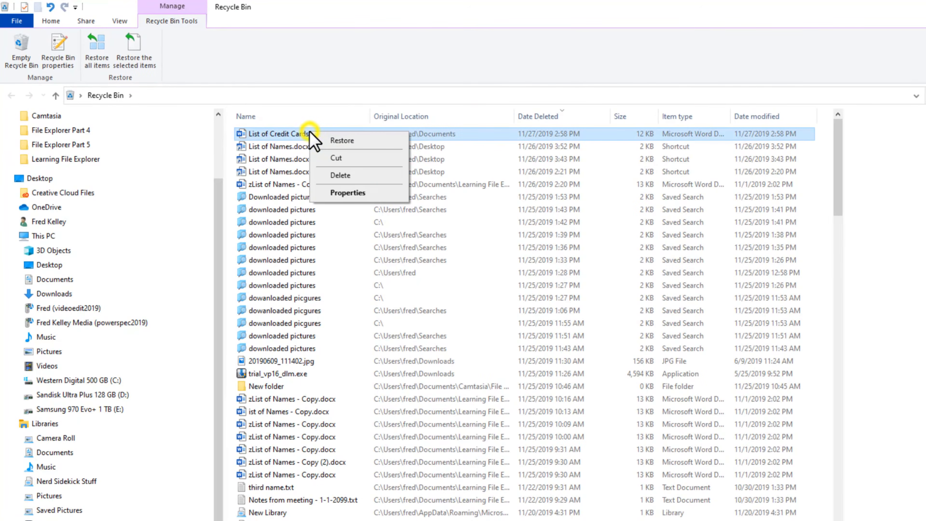
pyautogui.click(364, 177)
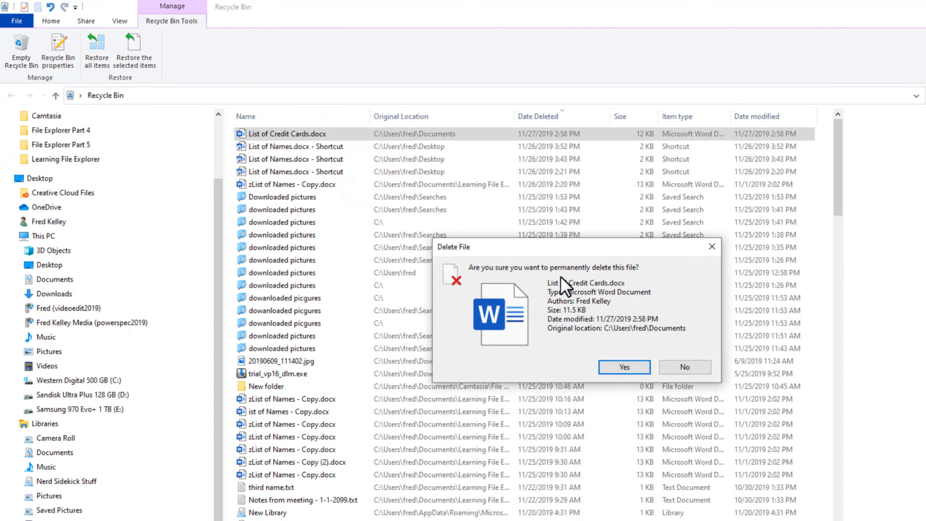
pyautogui.click(622, 368)
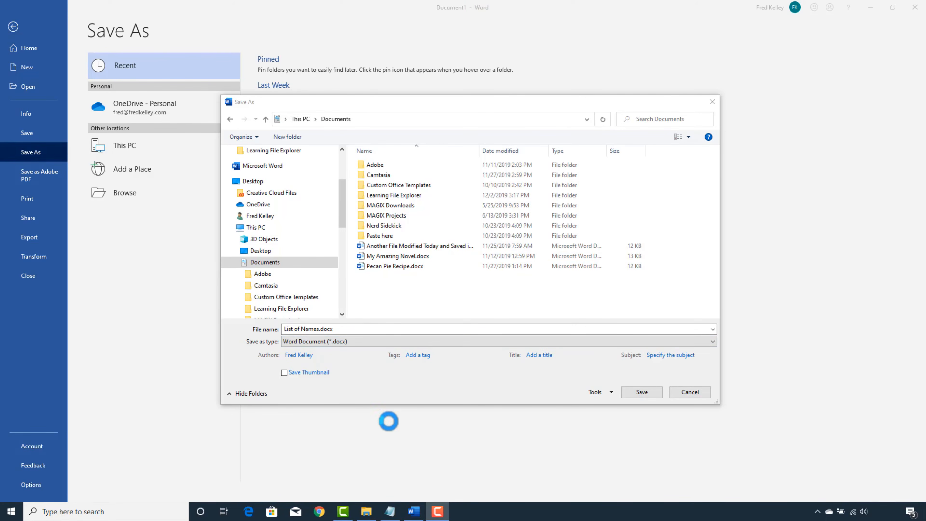
# Switch to Notepad's Open dialog and then to File Explorer to compare their folder views
pyautogui.click(389, 511)
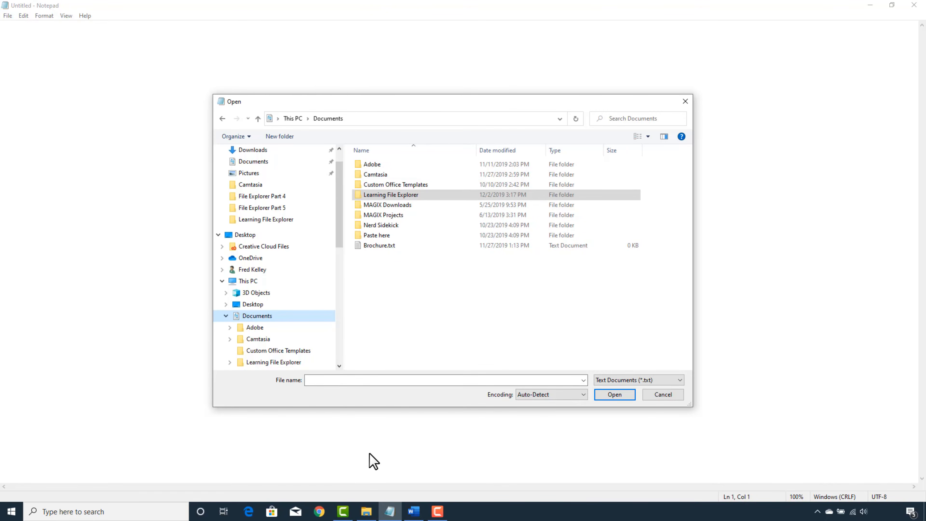
pyautogui.click(367, 514)
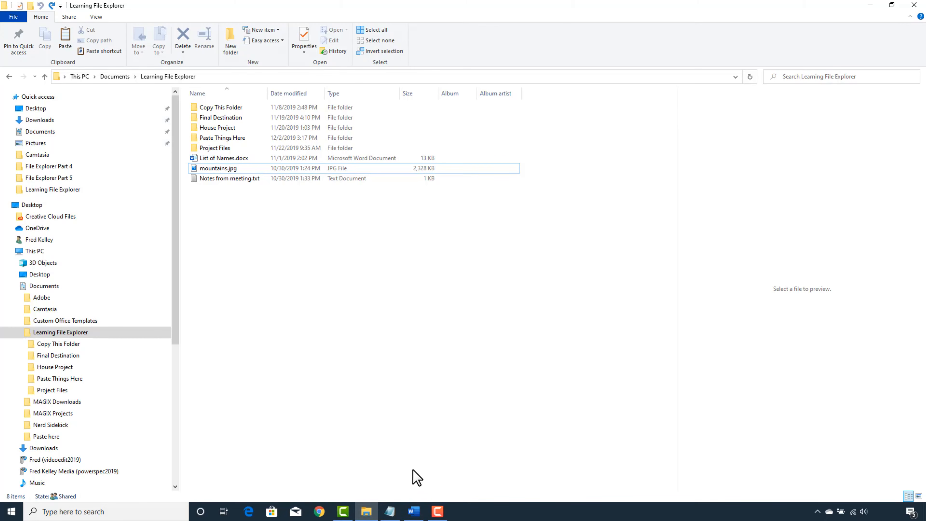
# Switch to Word's Save As dialog, open the Learning File Explorer folder and display the available actions for List of Names.docx
pyautogui.click(414, 511)
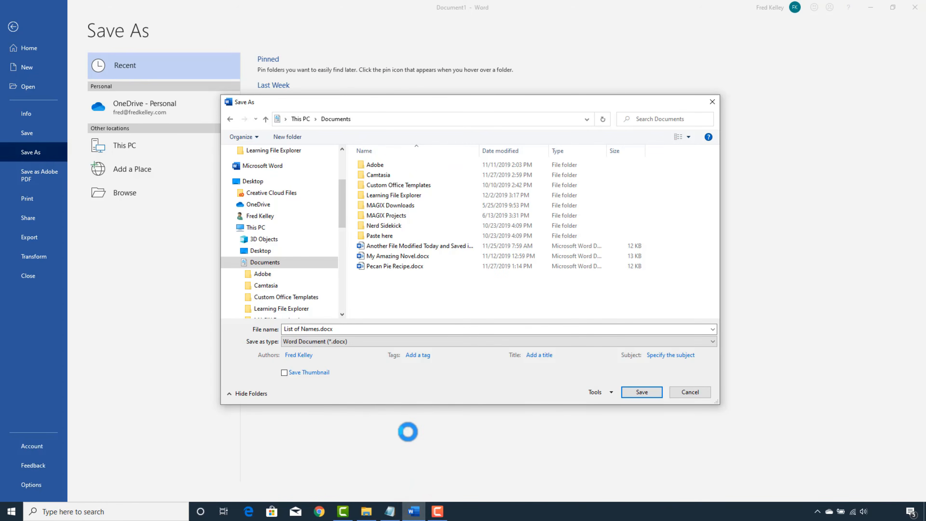
pyautogui.doubleClick(360, 195)
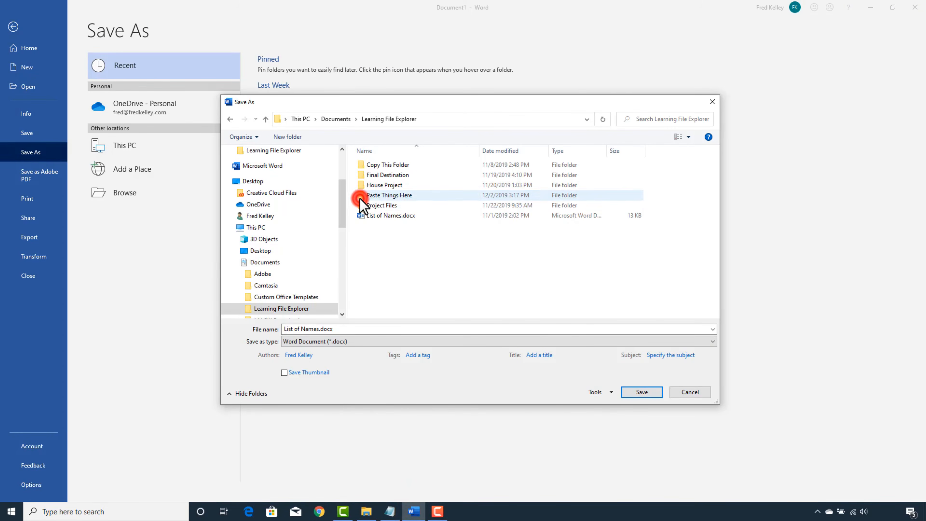
pyautogui.rightClick(383, 216)
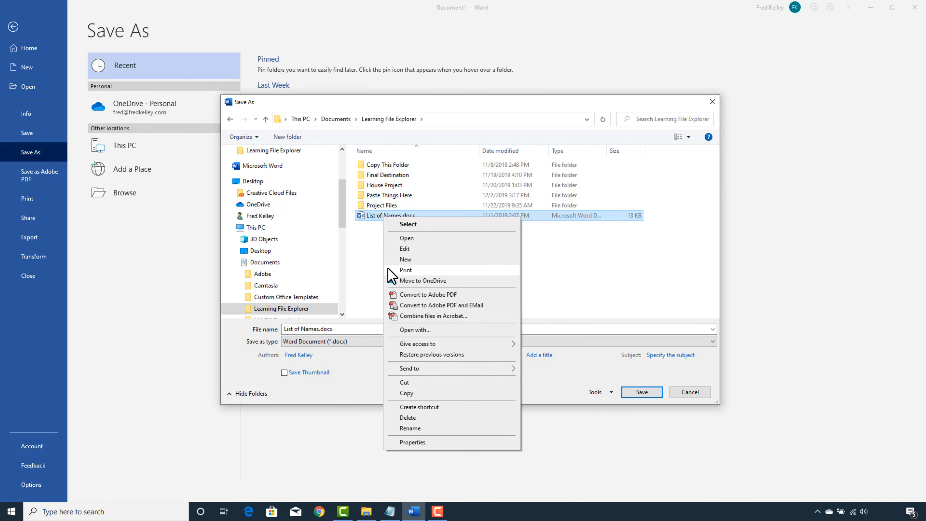
# Rename the existing List of Names.docx to List of Names2.docx and save the current document as List of Names.docx in Learning File Explorer
pyautogui.click(377, 268)
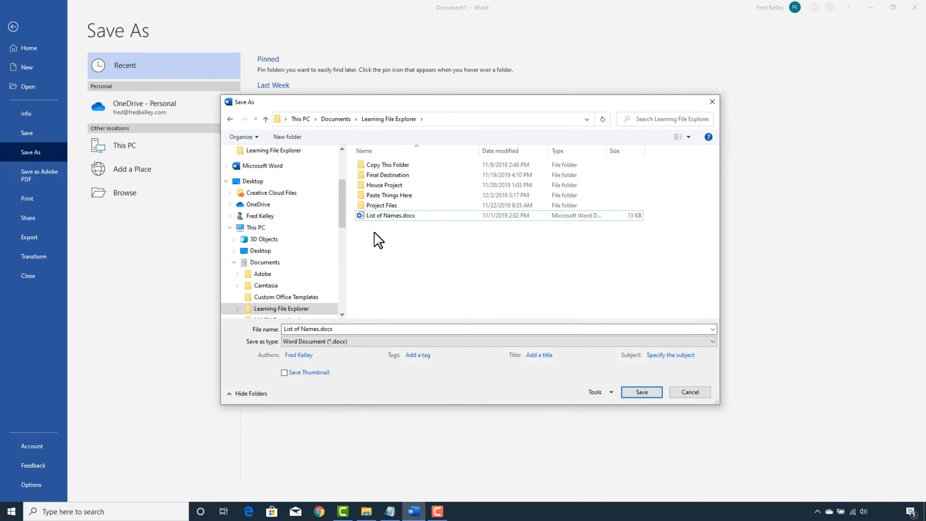
pyautogui.rightClick(401, 221)
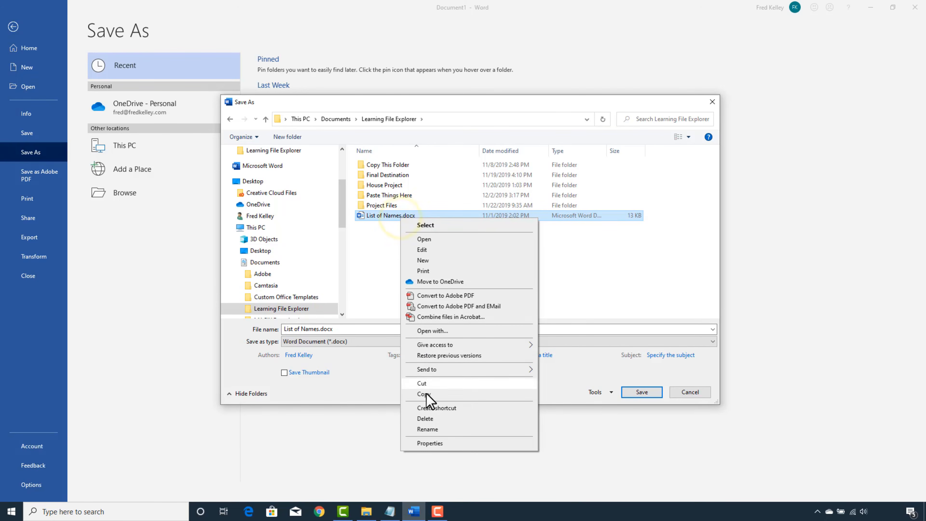
pyautogui.click(427, 429)
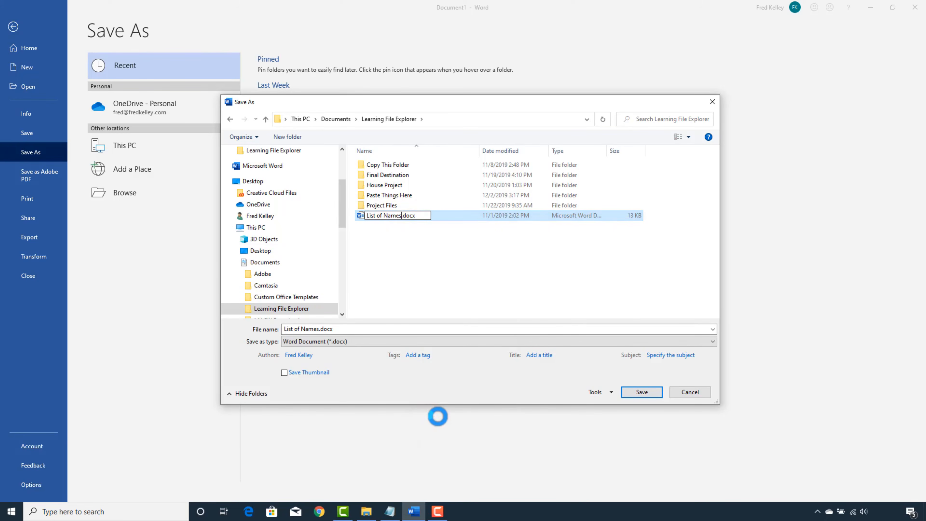
pyautogui.press('Return')
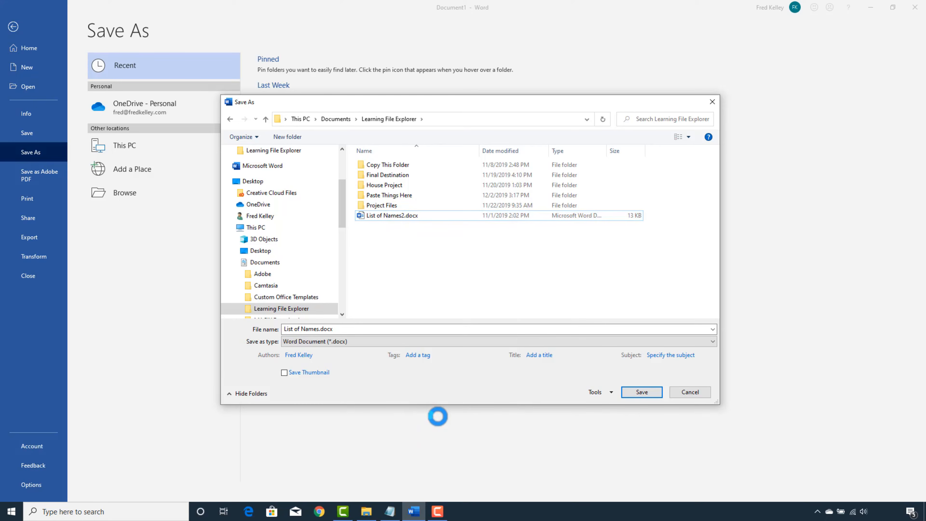
pyautogui.click(642, 393)
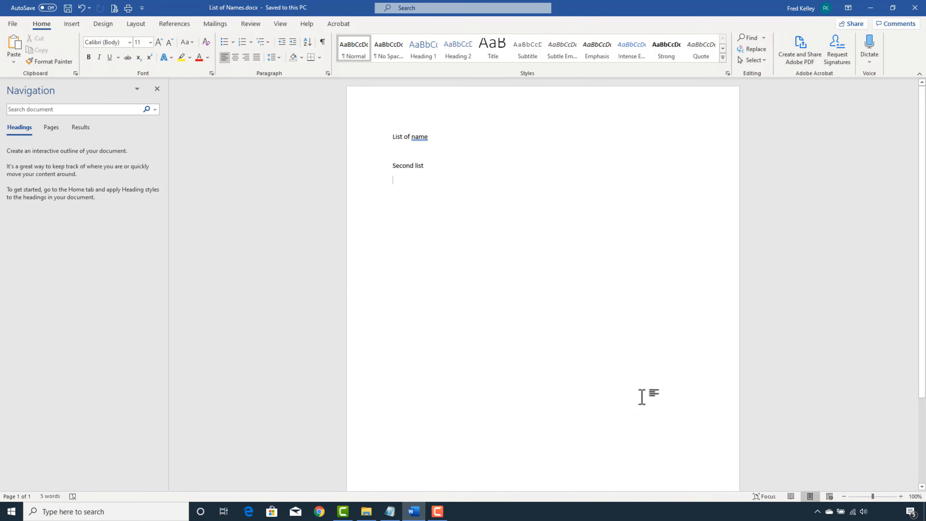
# Switch to File Explorer and make a copy of List of Names.docx within the Learning File Explorer folder
pyautogui.click(373, 505)
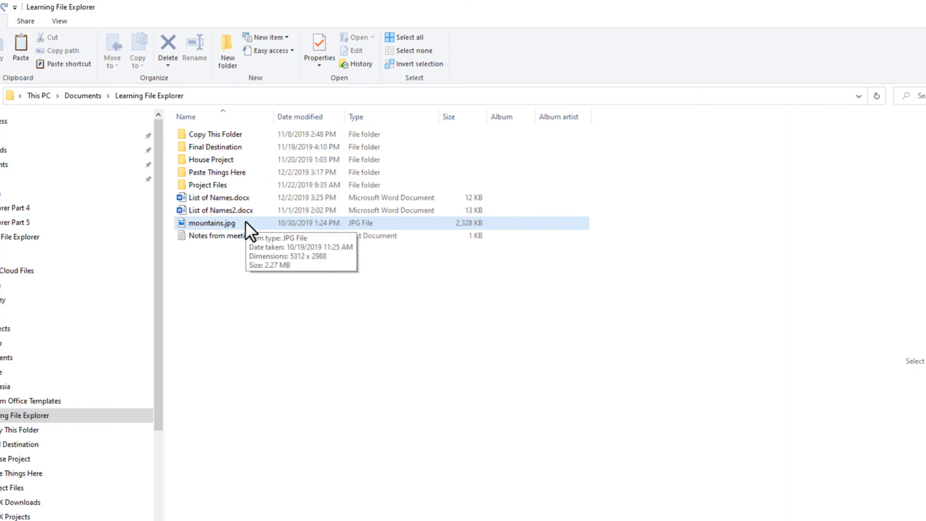
pyautogui.moveTo(188, 199); pyautogui.dragTo(213, 290)
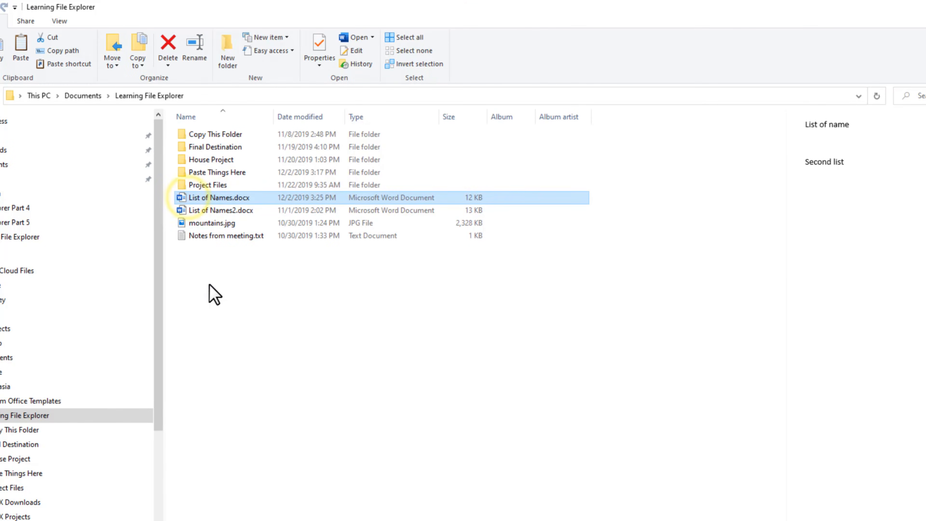
pyautogui.click(234, 293)
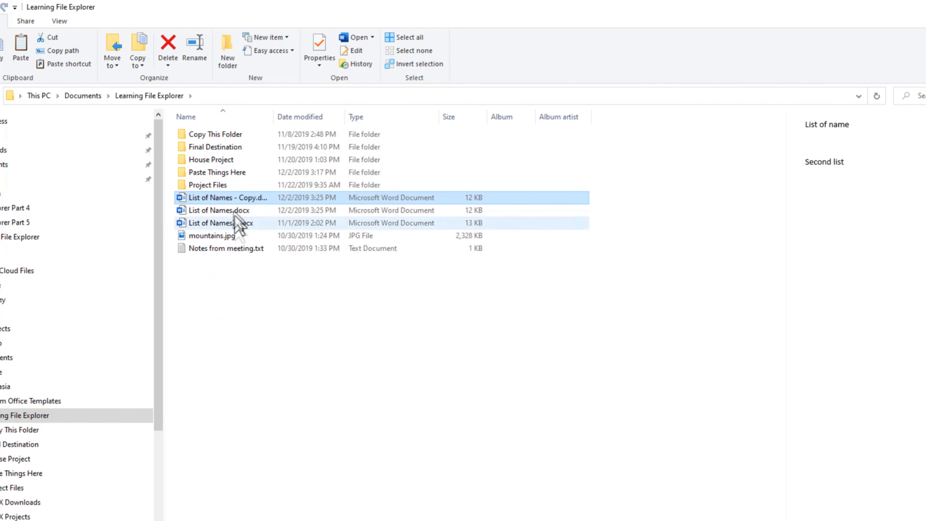
# Rename the copied document as List of First Names - Copy.docx
pyautogui.click(206, 40)
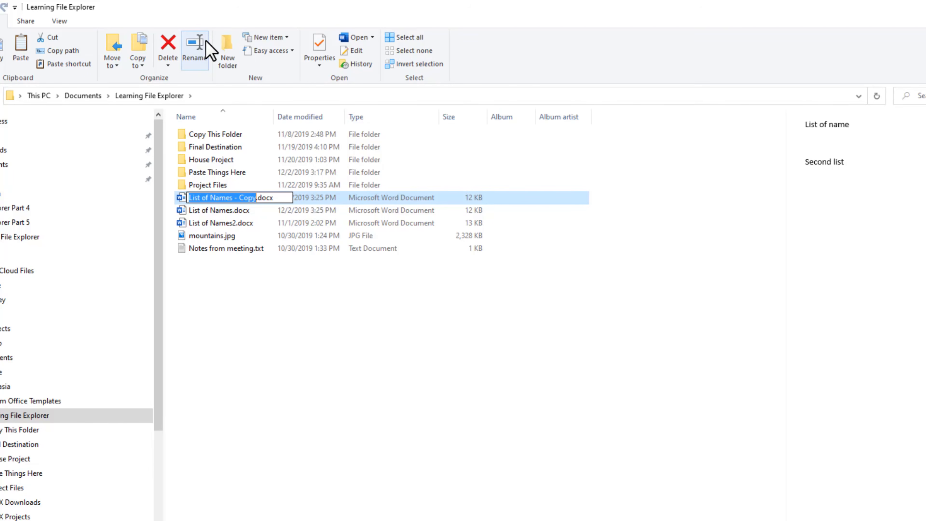
pyautogui.press('Left')
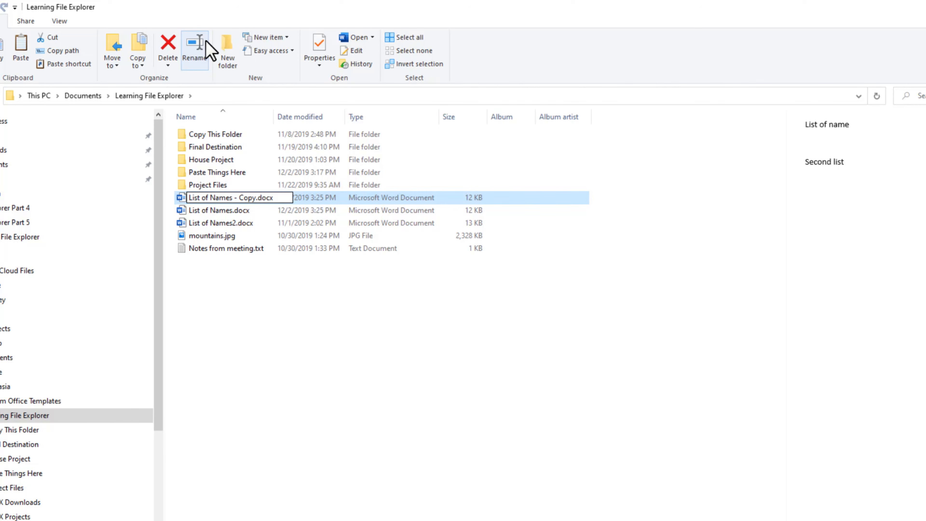
pyautogui.write('First')
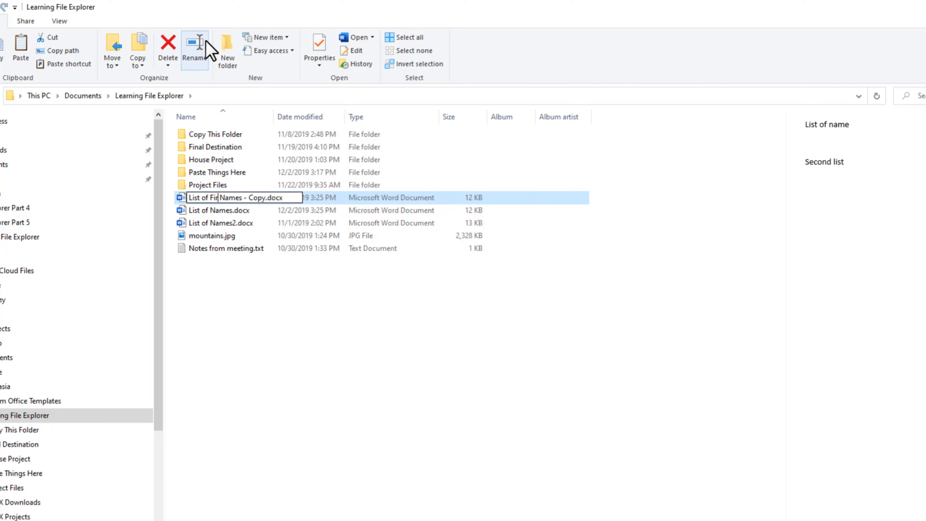
pyautogui.press('Return')
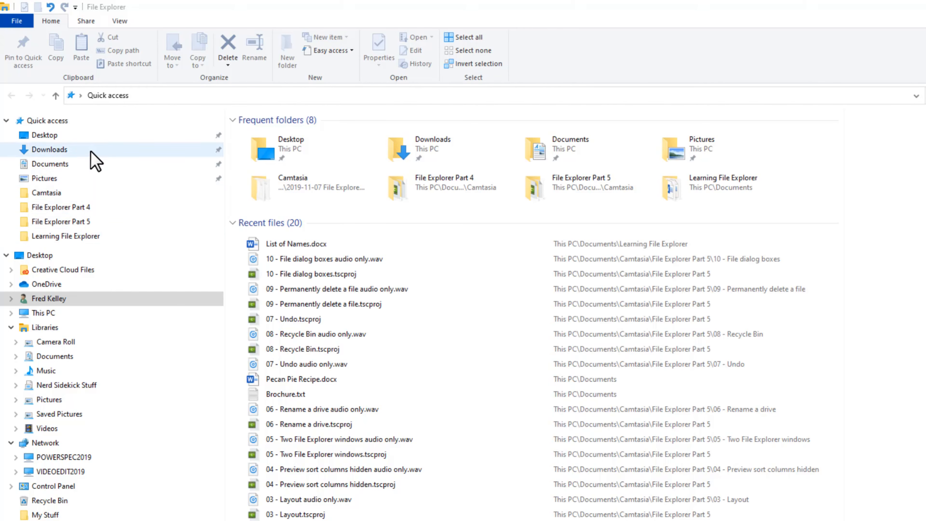
# View the contents of the Documents folder and the Downloads folder through their Quick access shortcuts
pyautogui.click(69, 167)
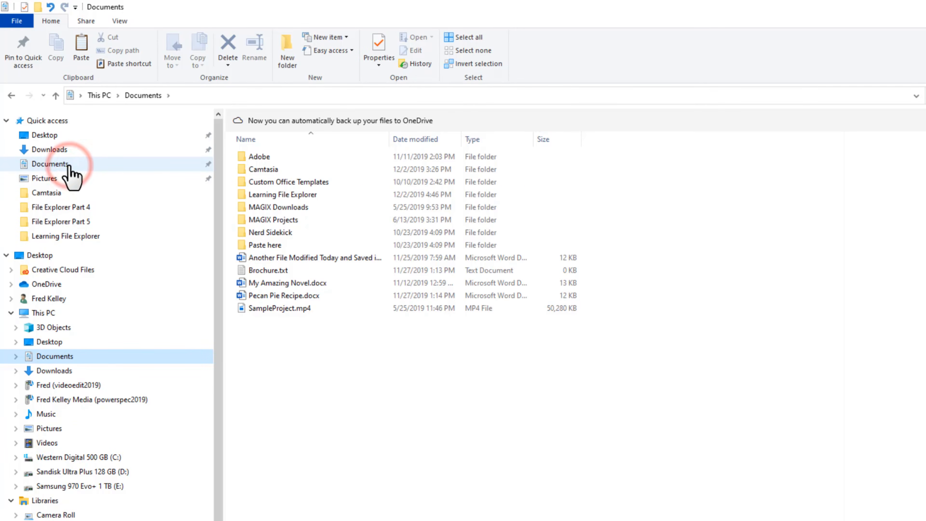
pyautogui.click(67, 154)
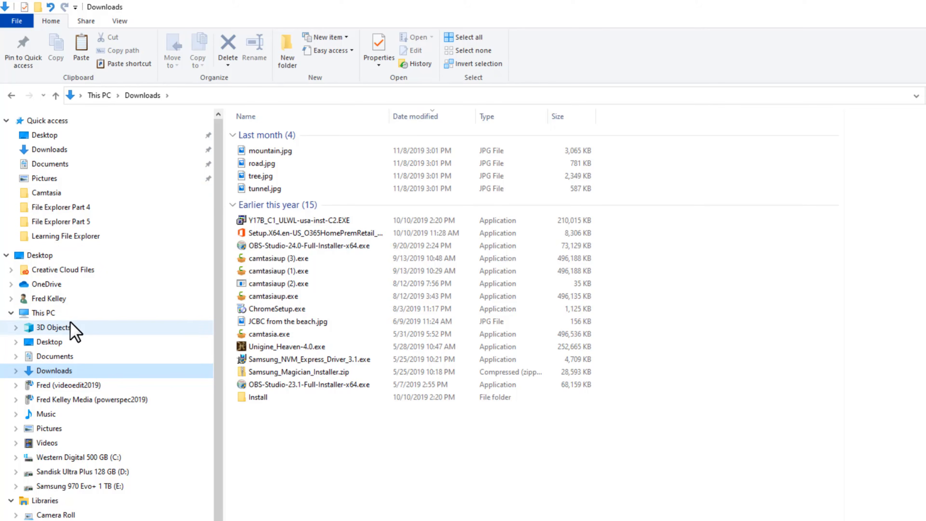
# Expand the user's profile folder, open Learning File Explorer under Documents and pin it to Quick access
pyautogui.click(11, 298)
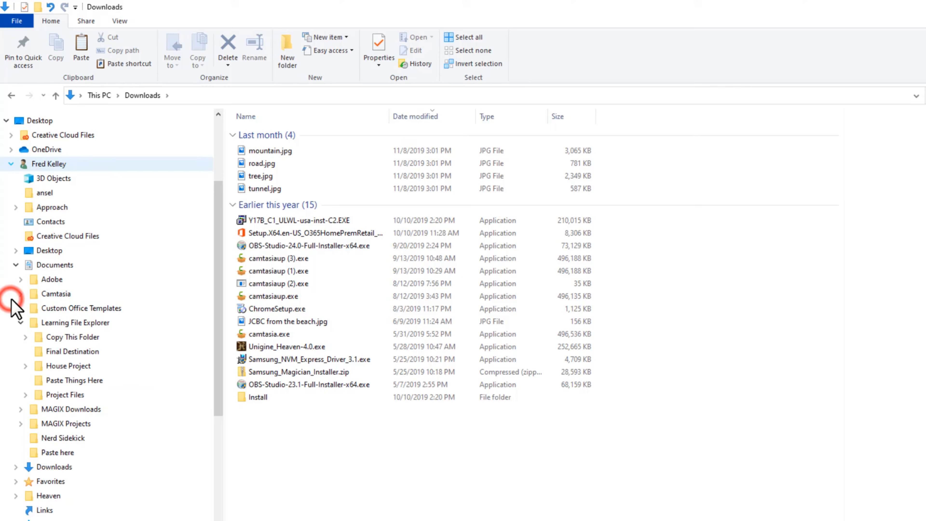
pyautogui.click(35, 322)
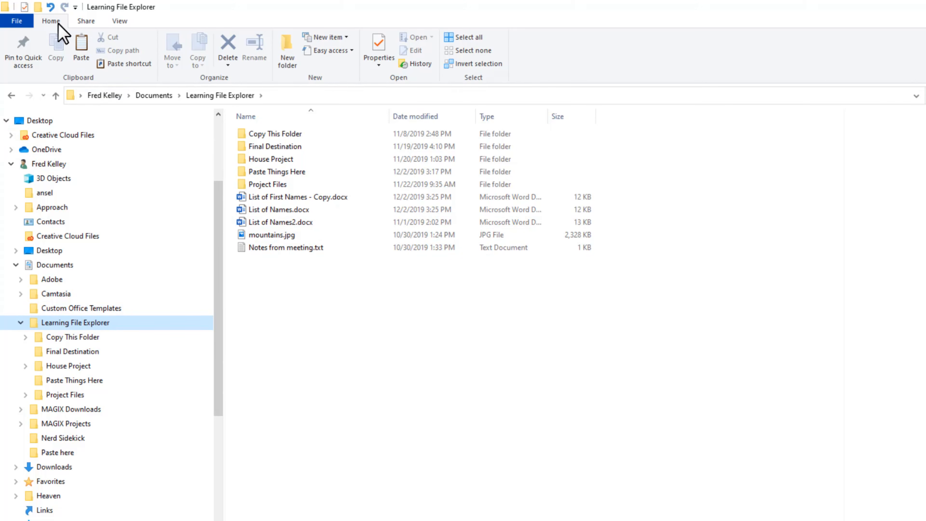
pyautogui.click(25, 54)
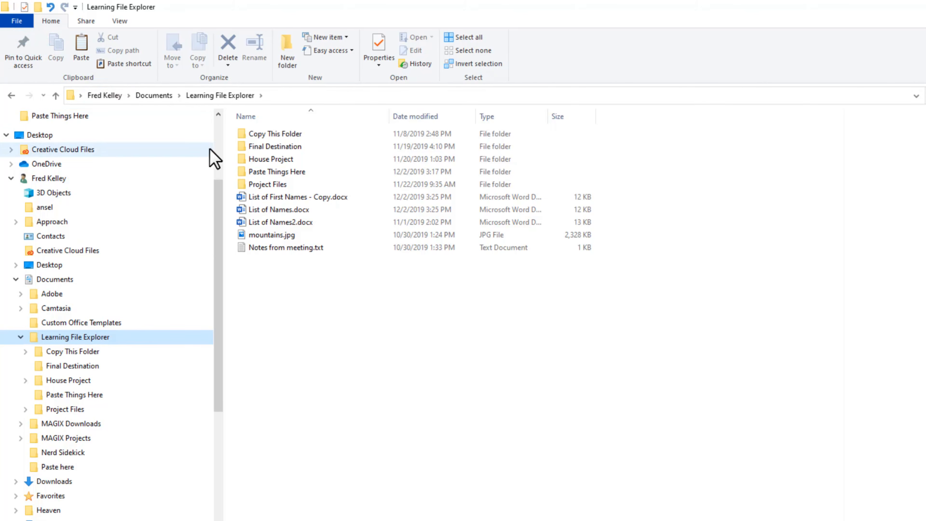
# Unpin the Learning File Explorer folder from Quick access
pyautogui.click(221, 129)
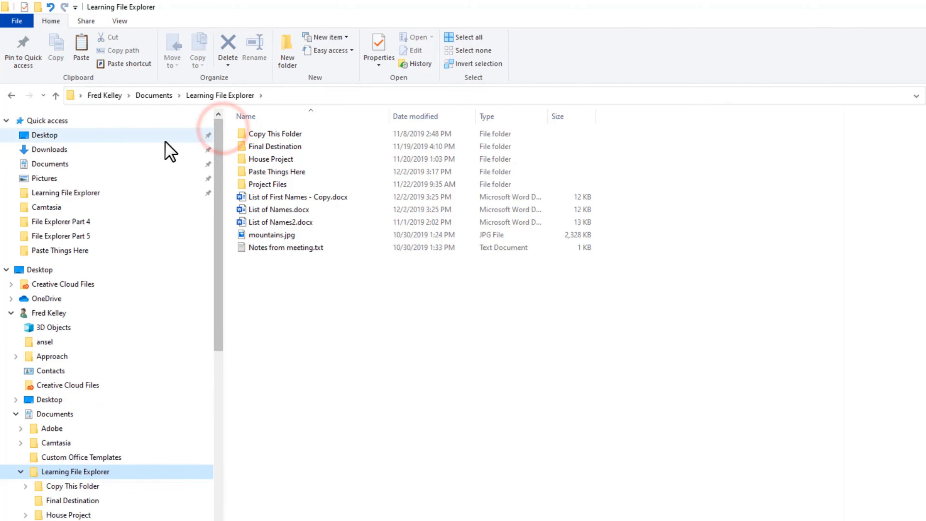
pyautogui.rightClick(161, 193)
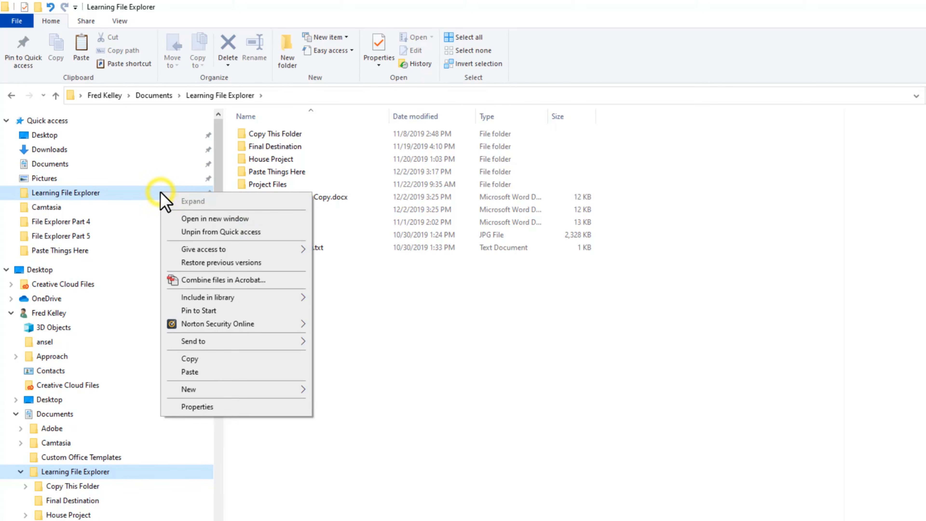
pyautogui.click(266, 232)
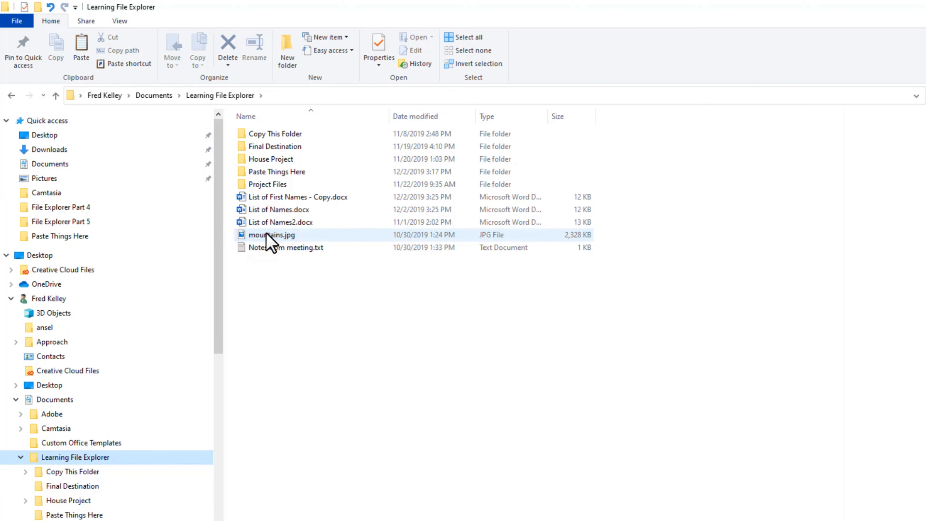